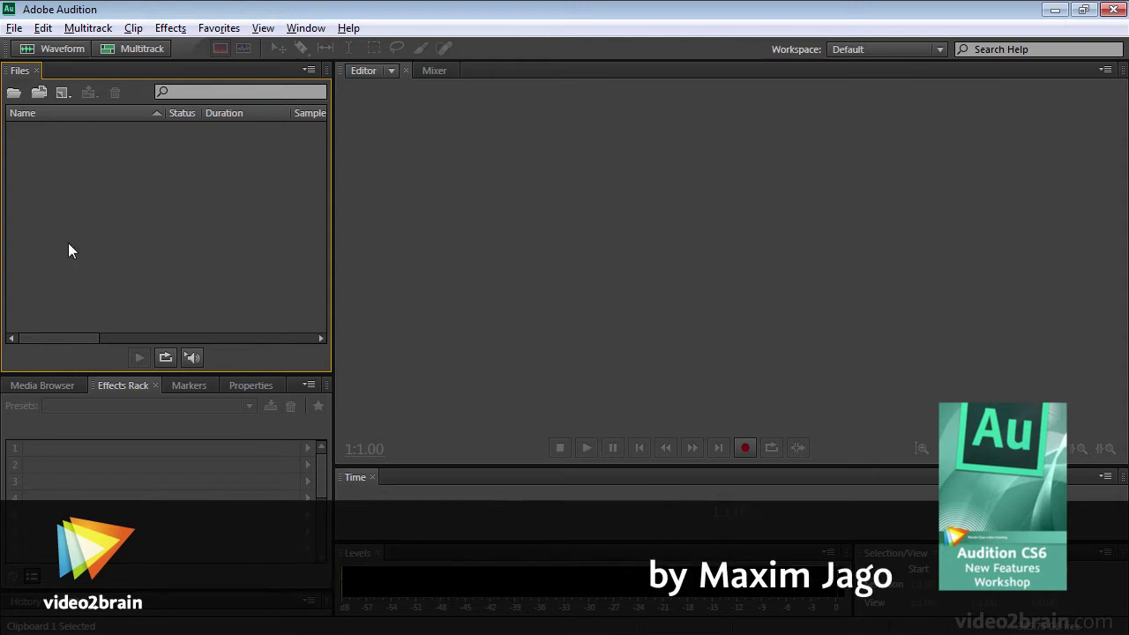
Step: Open Drink.wav from the Open File dialog, then bring the Open File dialog up again
double_click(126, 175)
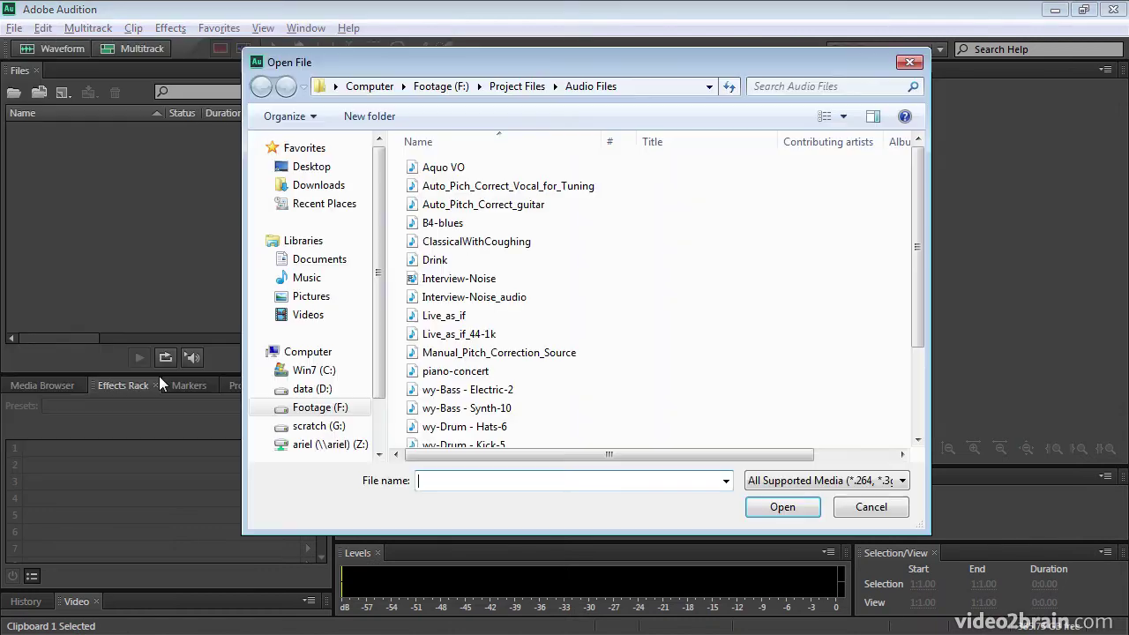
scroll(923, 227, down, 1)
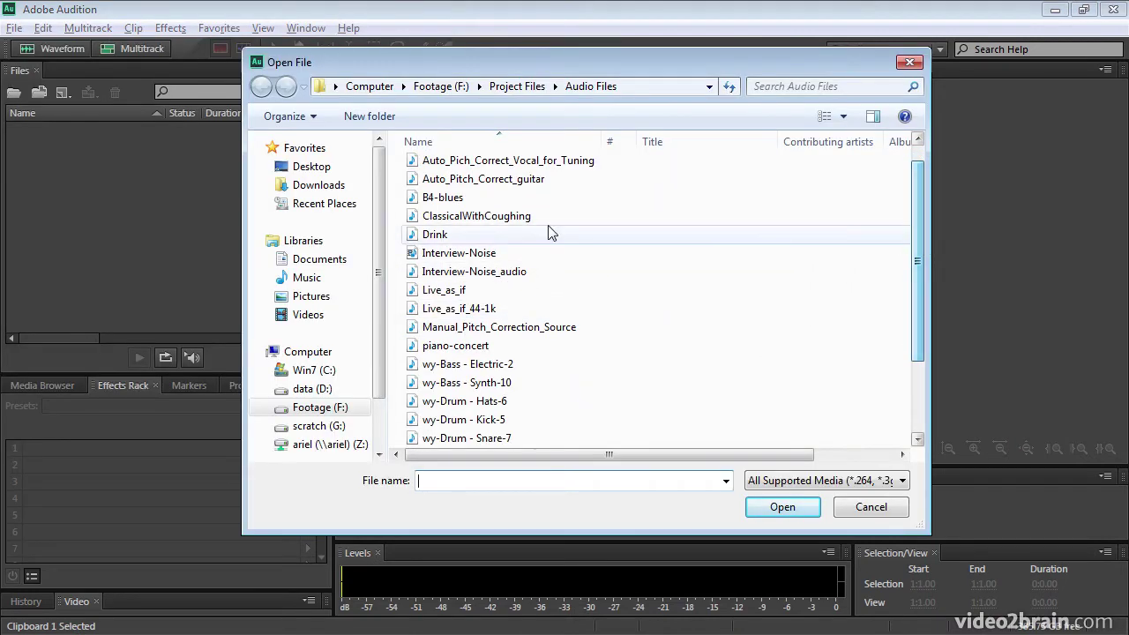
click(432, 235)
click(790, 514)
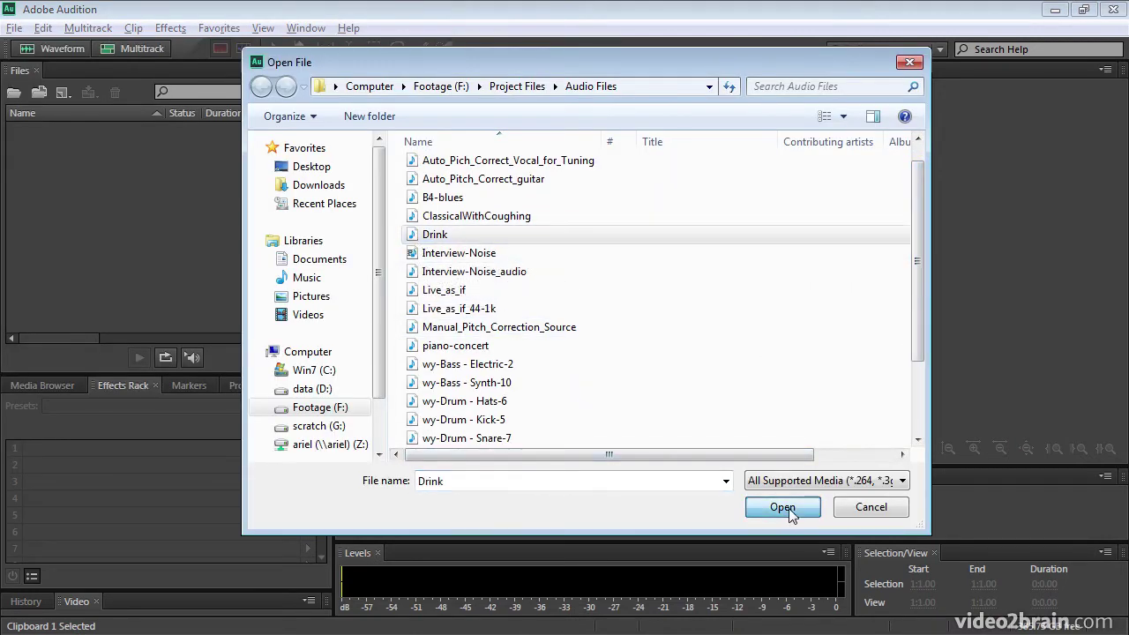
key(ctrl+o)
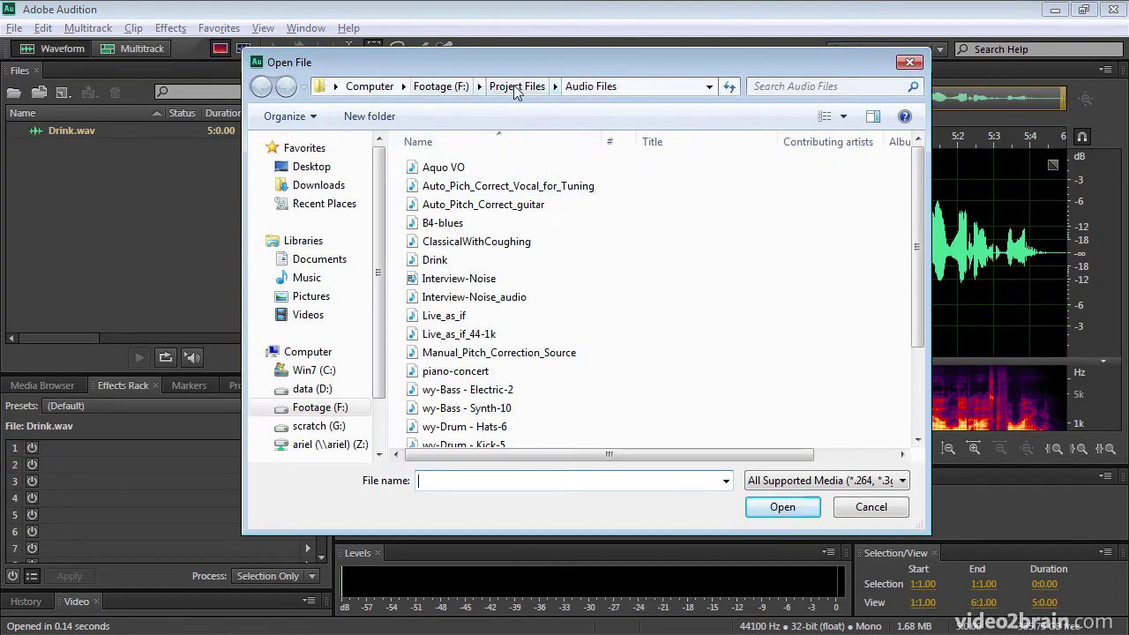
click(849, 510)
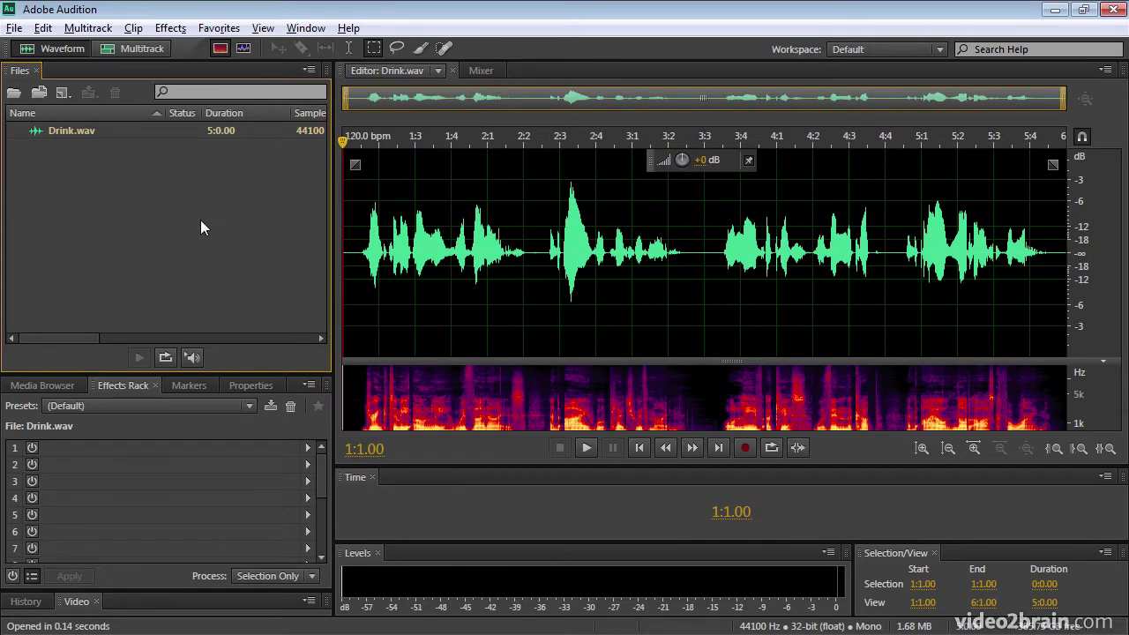
click(352, 234)
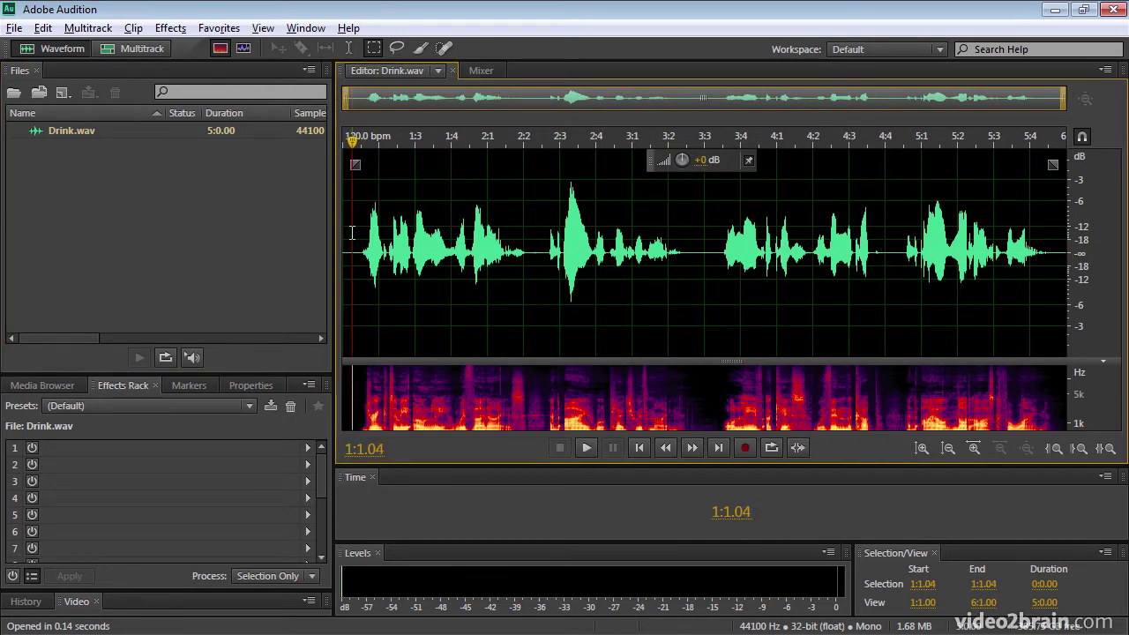
key(space)
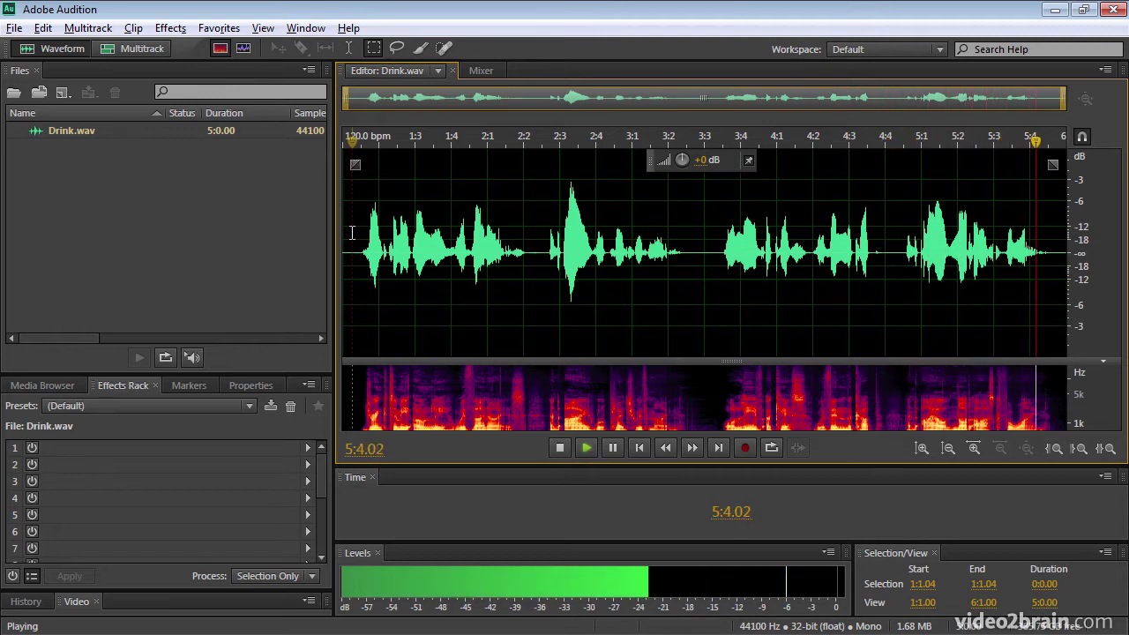
key(space)
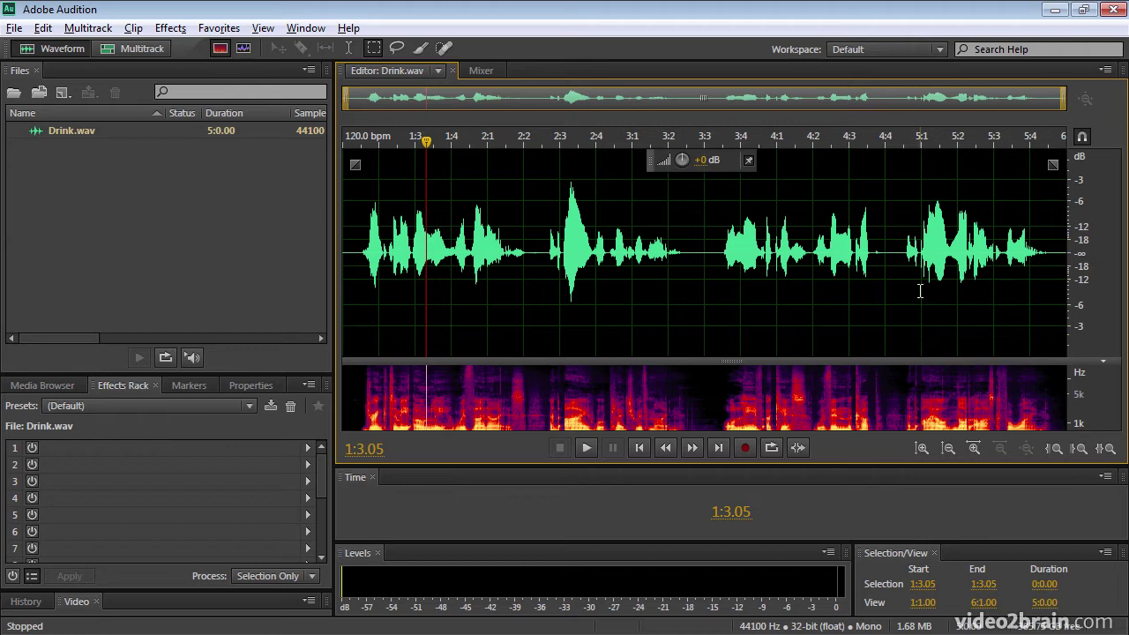
Step: Zoom in around 4:3.00 and play from 4:3.01 to locate the short word
click(854, 246)
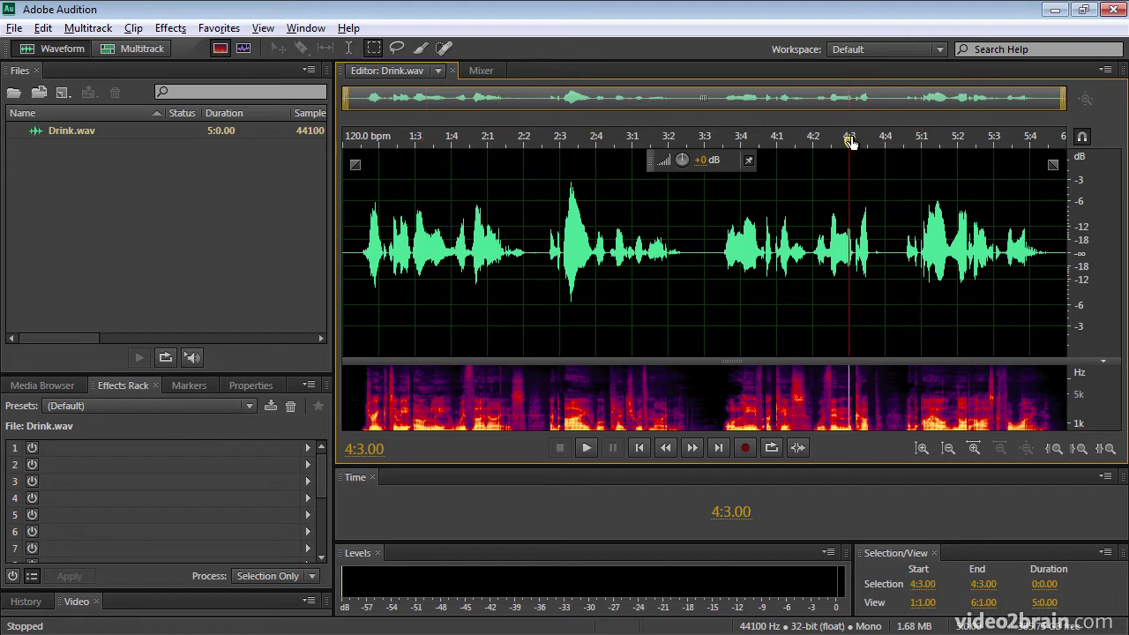
scroll(851, 137, up, 5)
scroll(880, 140, up, 2)
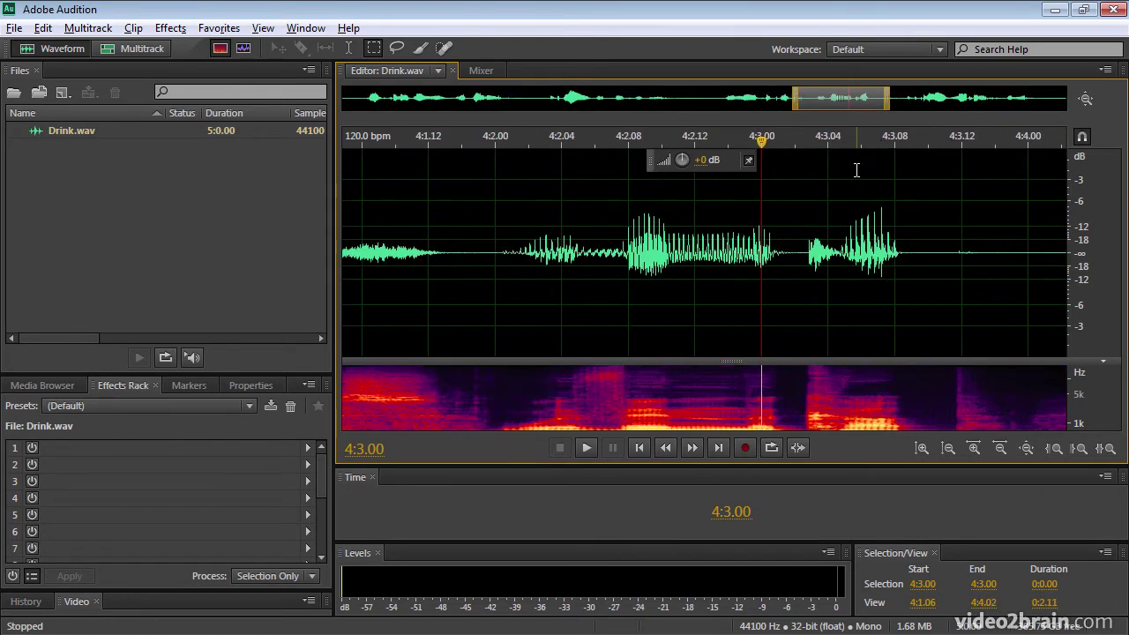
click(784, 140)
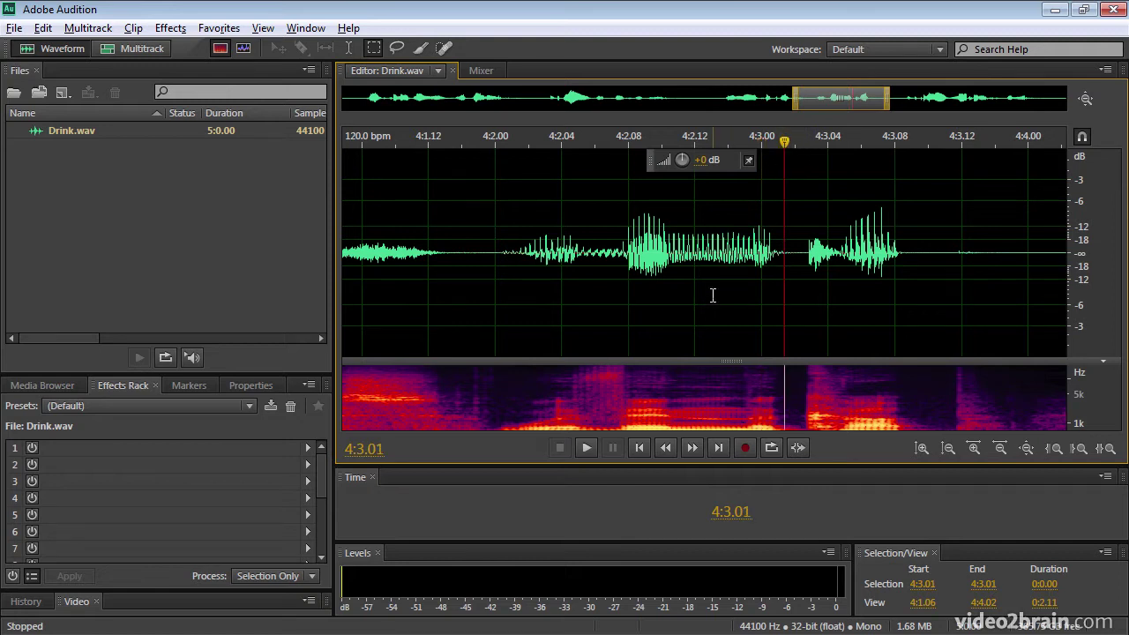
key(space)
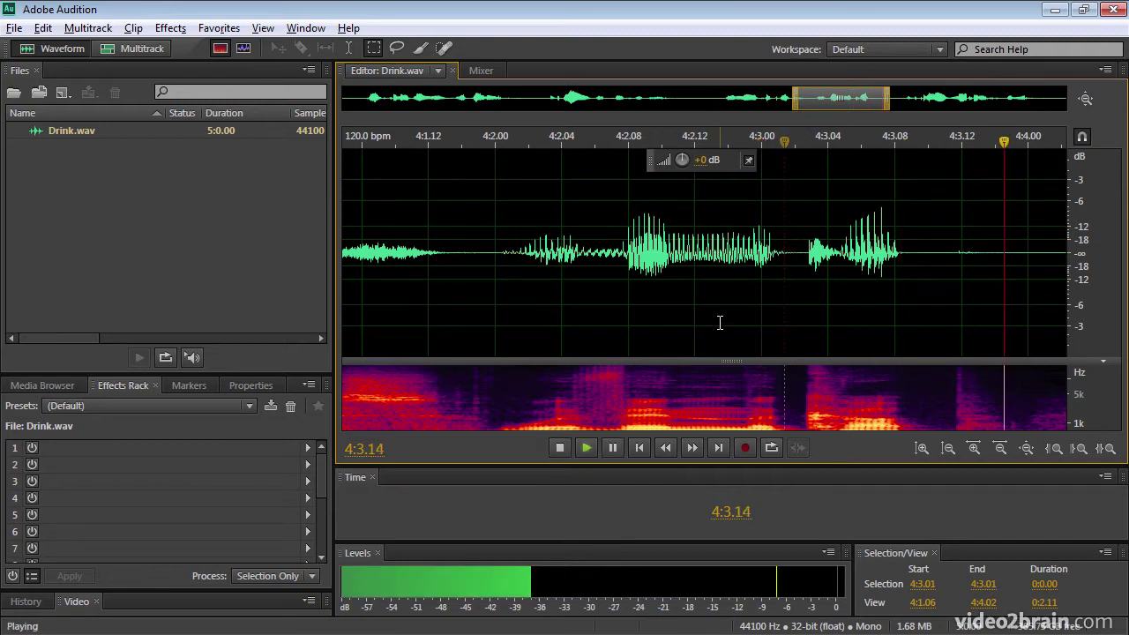
key(space)
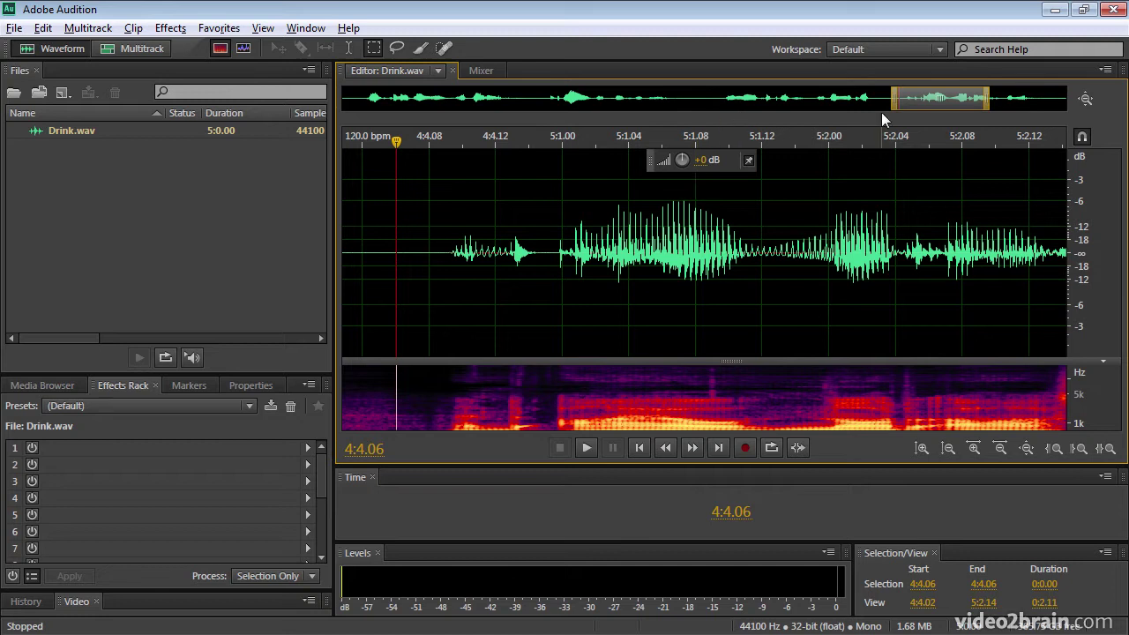
Step: Select the word from 4:3.01 to 4:3.10 and listen to it
scroll(813, 148, up, 2)
scroll(683, 167, down, 5)
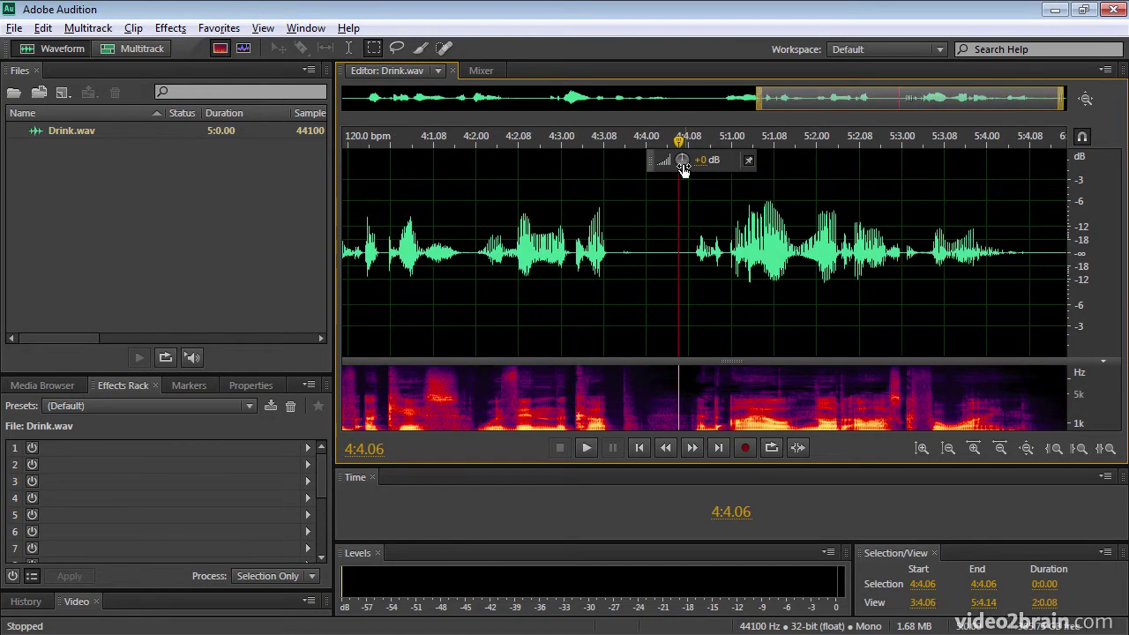
click(578, 141)
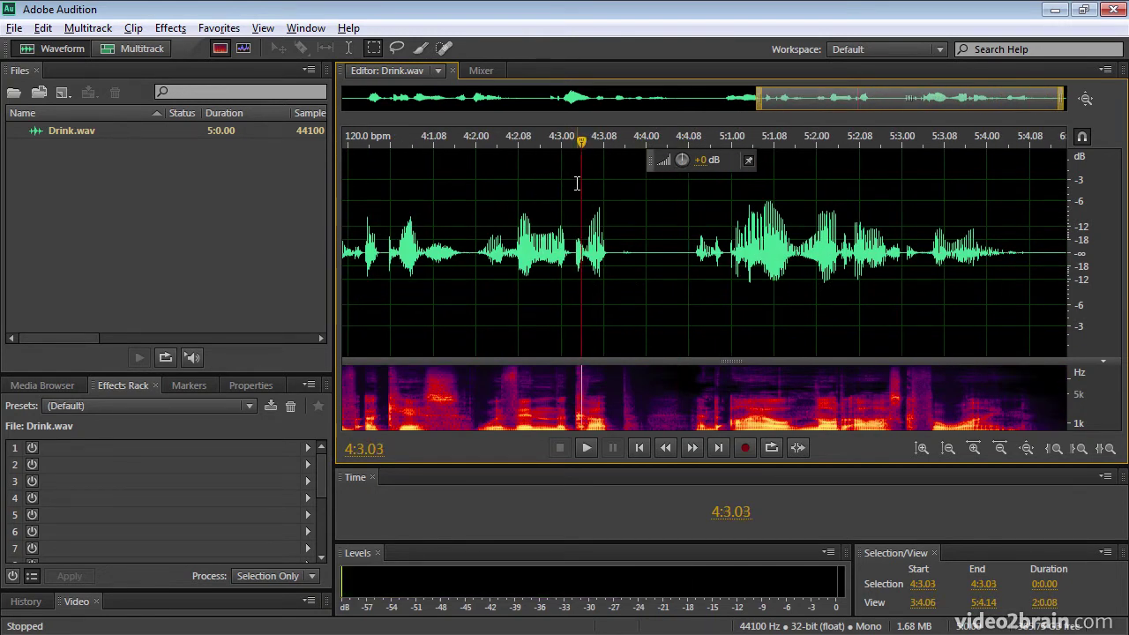
drag(572, 182, 615, 190)
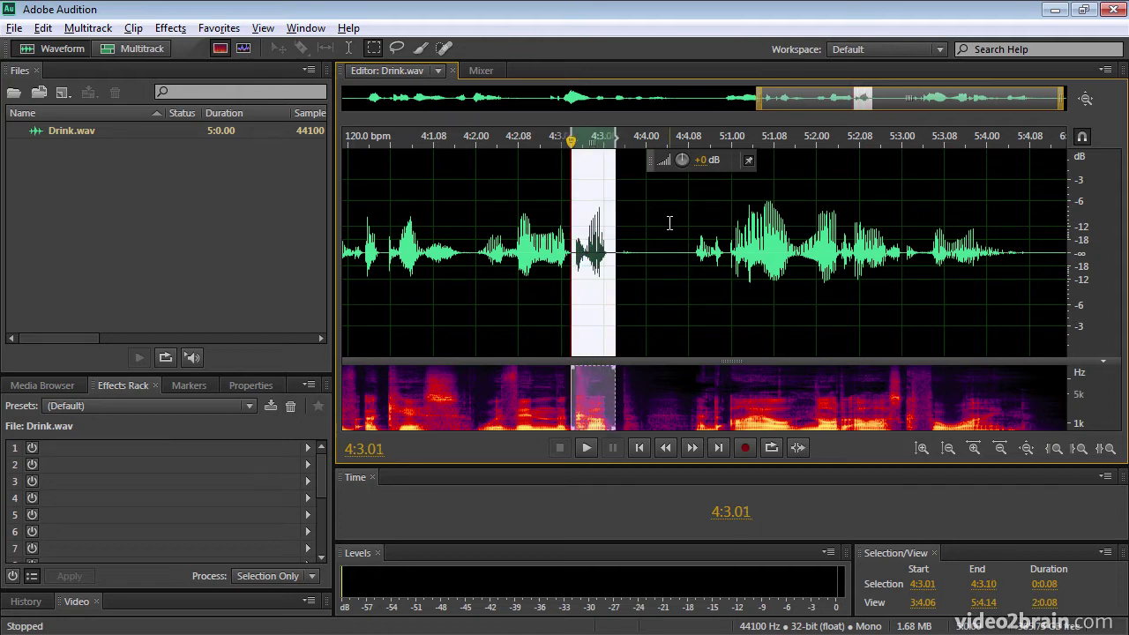
key(space)
key(space)
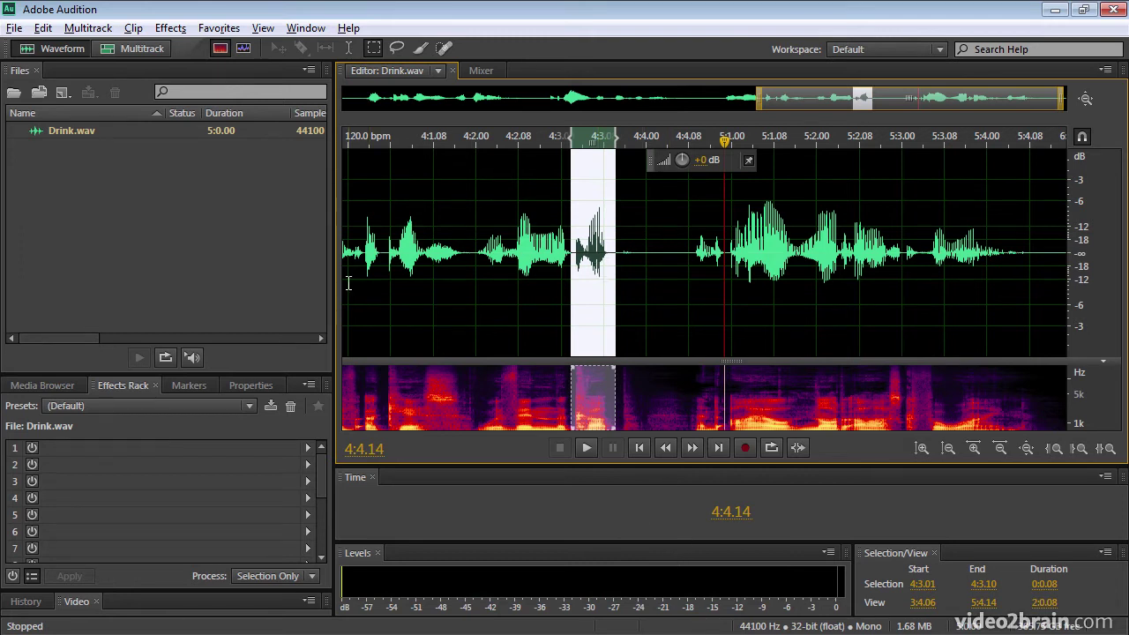
Step: Make Clipboard 1 the current clipboard via Edit > Set Current Clipboard
click(46, 29)
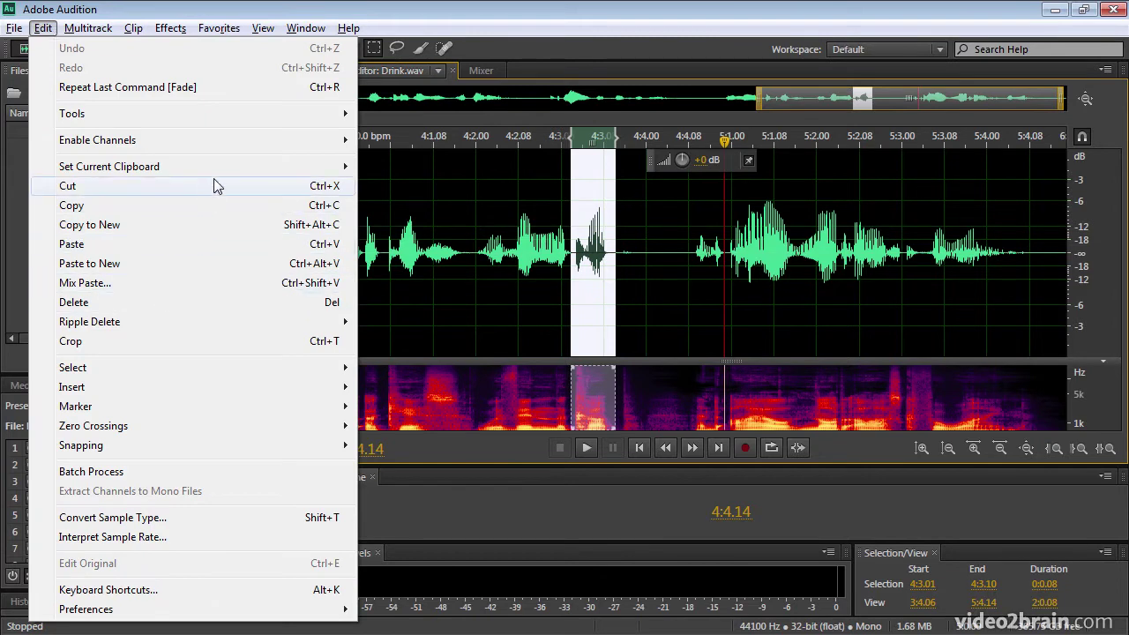
mouse_move(223, 173)
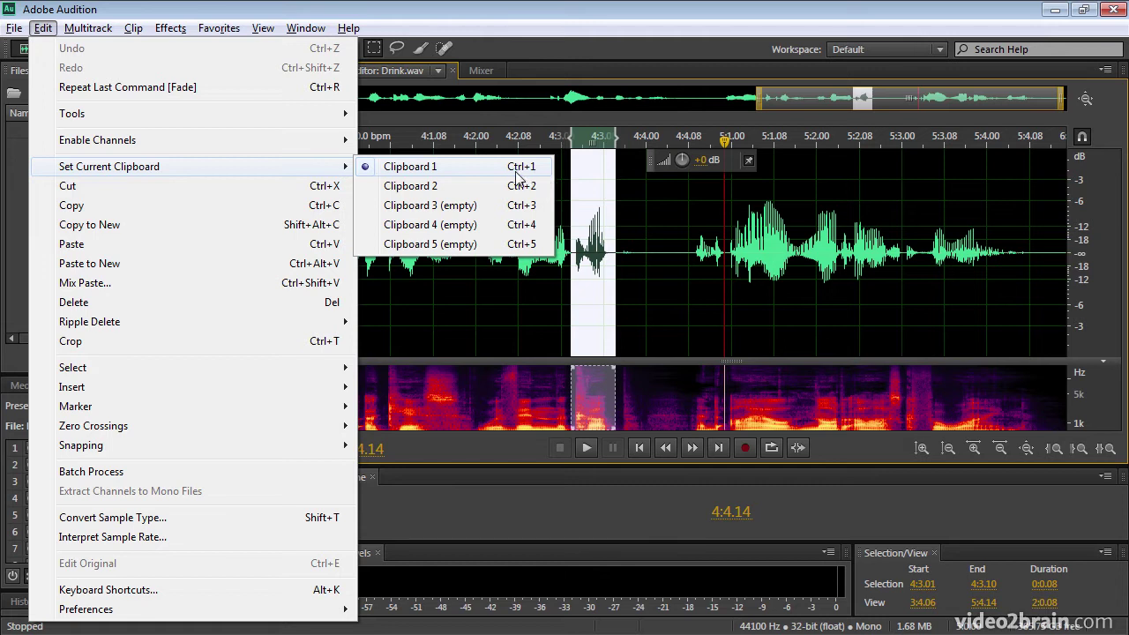
click(543, 28)
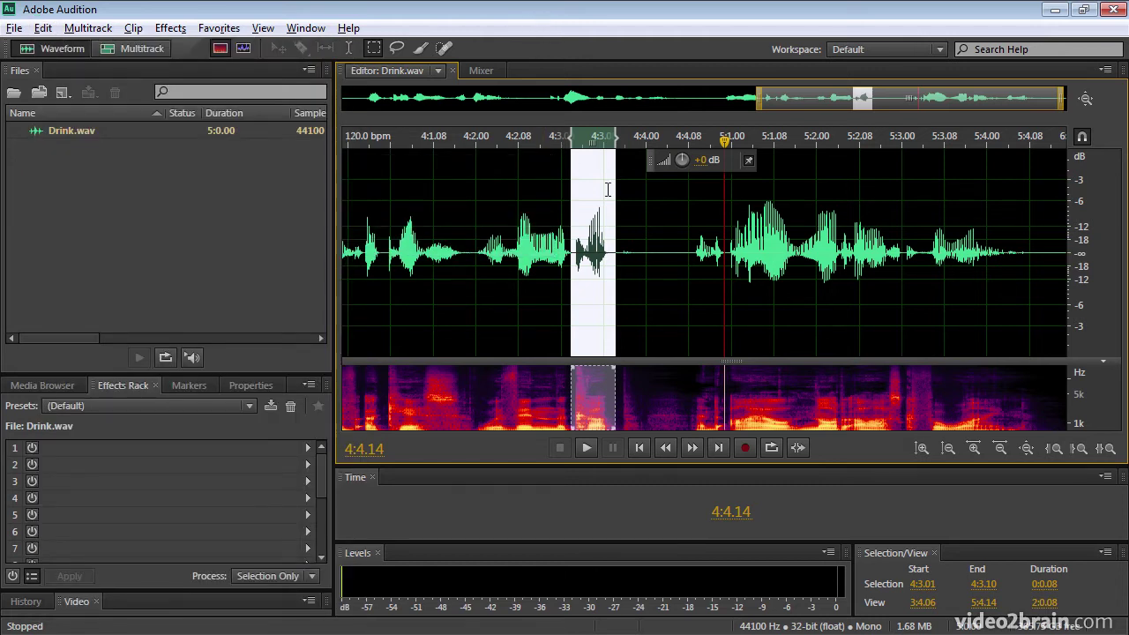
Step: Copy the selected word and paste it at the end of Drink.wav
key(ctrl+c)
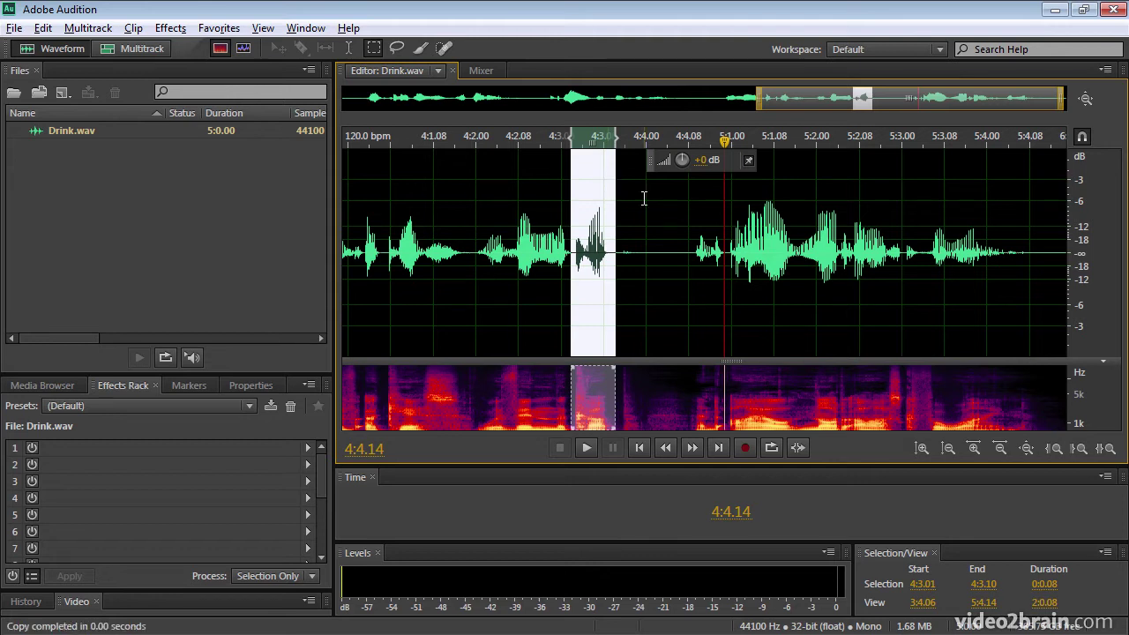
click(1048, 250)
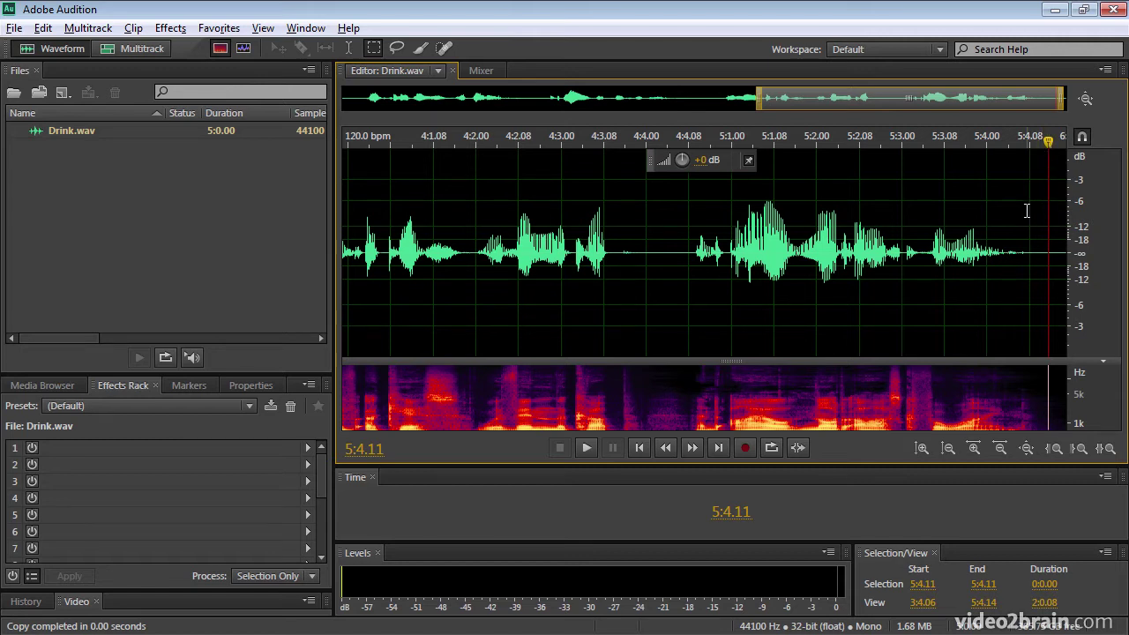
key(ctrl+v)
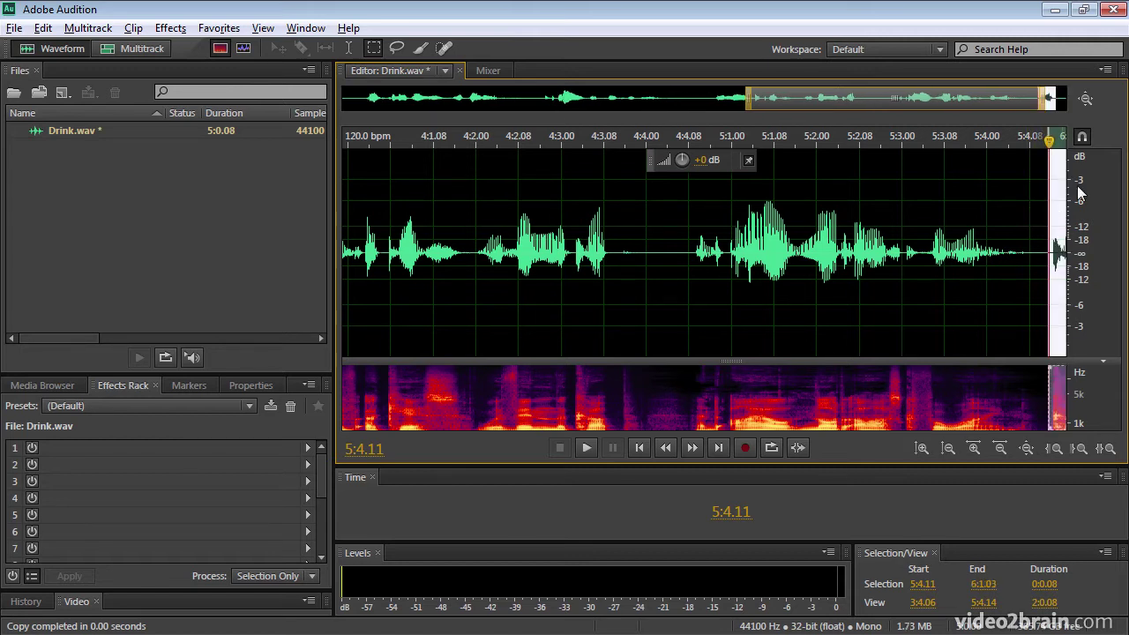
Step: Paste another clipboard's audio at the file end and play back the result, reaching 5:1.09
click(1034, 231)
key(space)
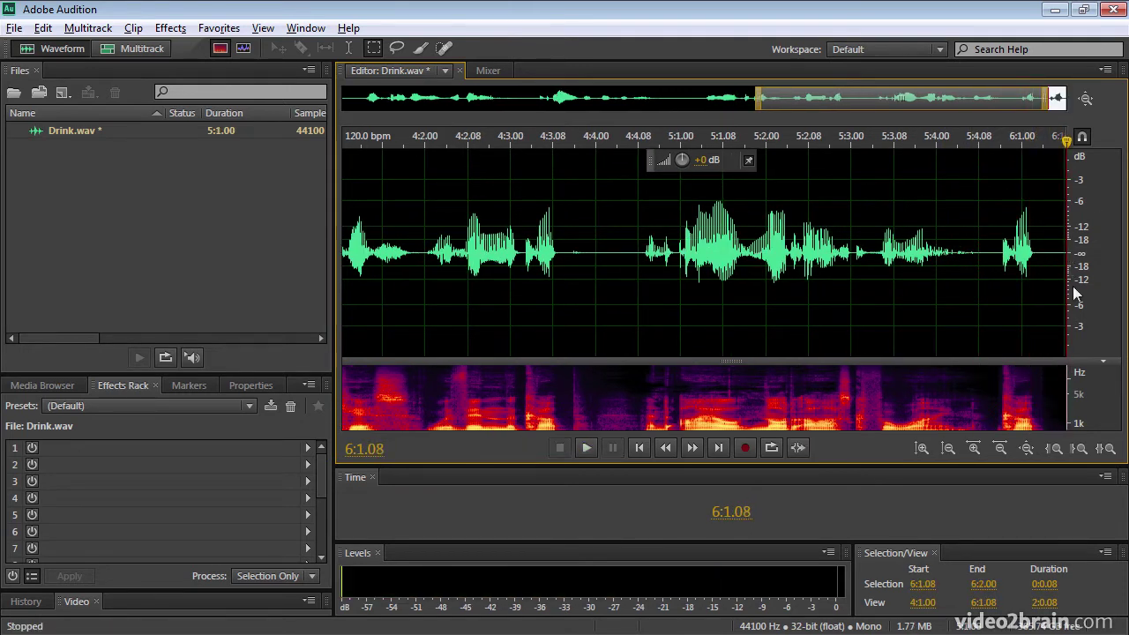
key(space)
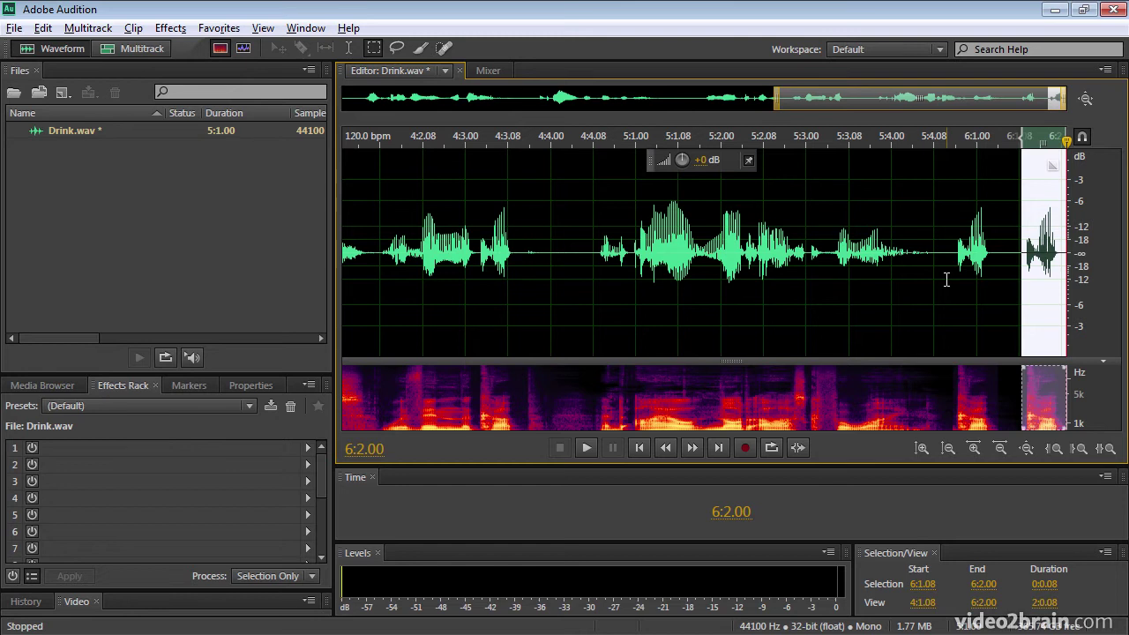
key(space)
key(space)
key(End)
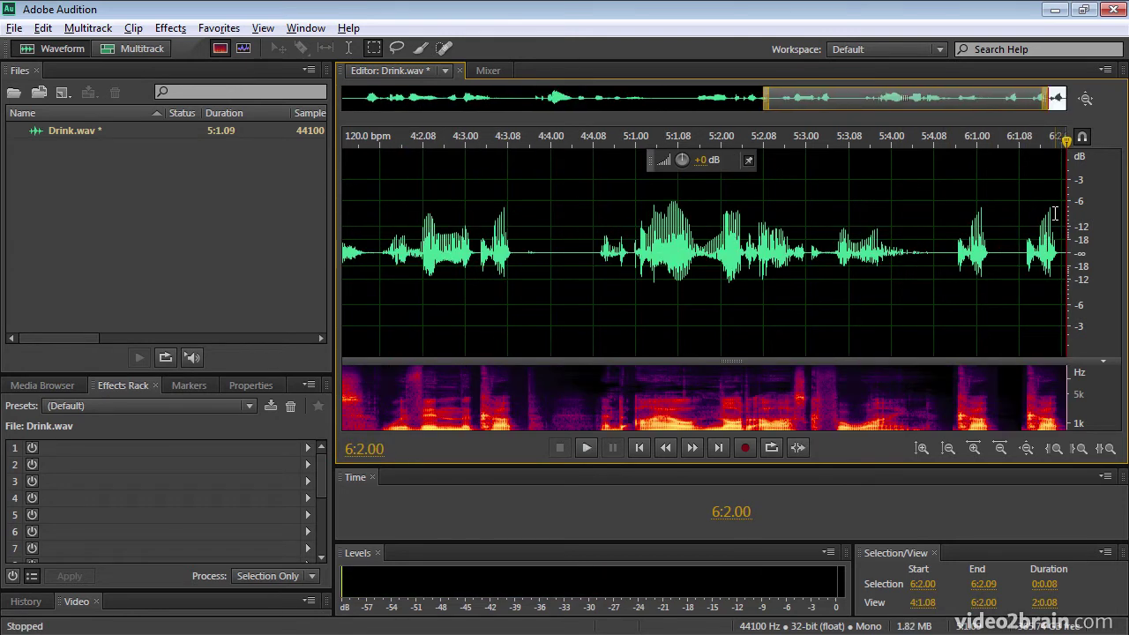
key(shift+space)
key(space)
click(1026, 261)
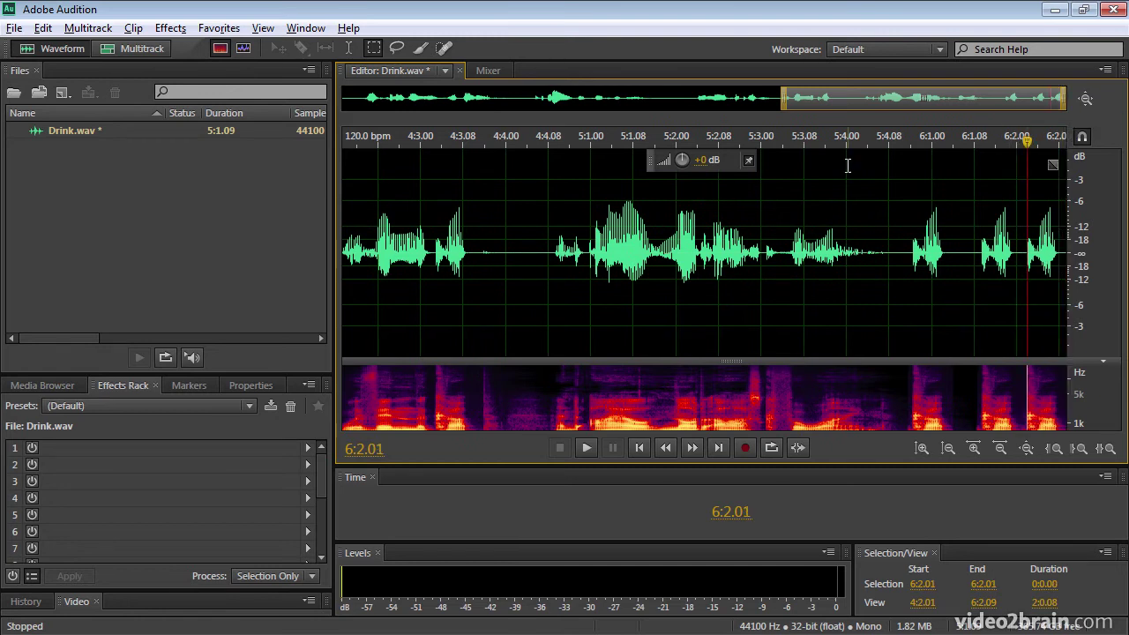
Step: Play the edited ending and select the phrase from 5:3.04 to 5:4.08
key(End)
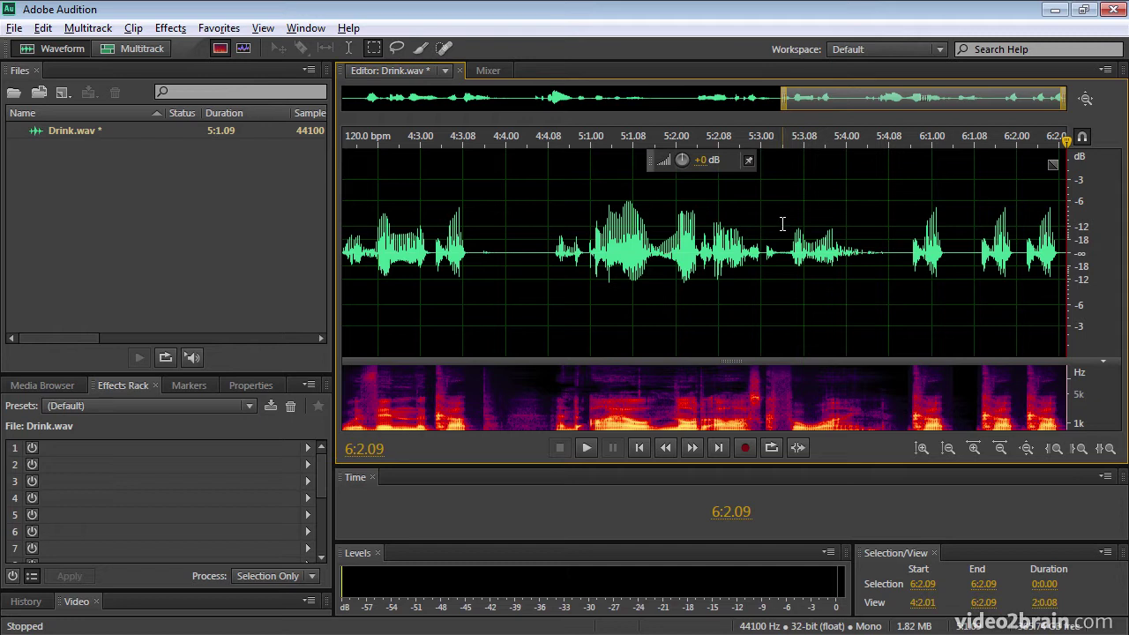
click(784, 225)
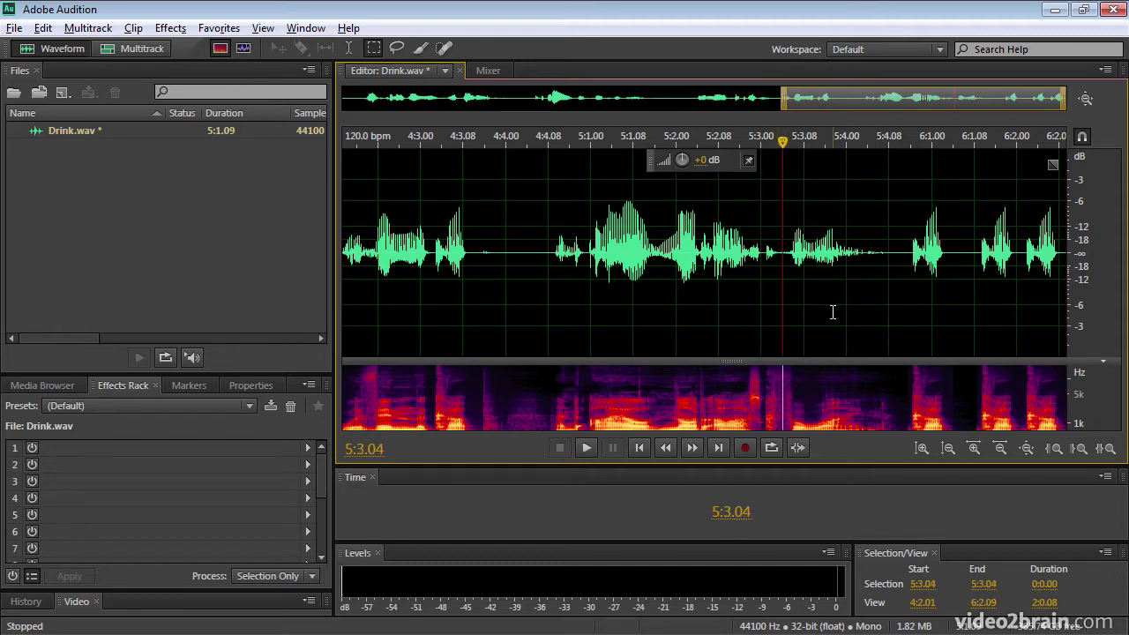
key(space)
key(space)
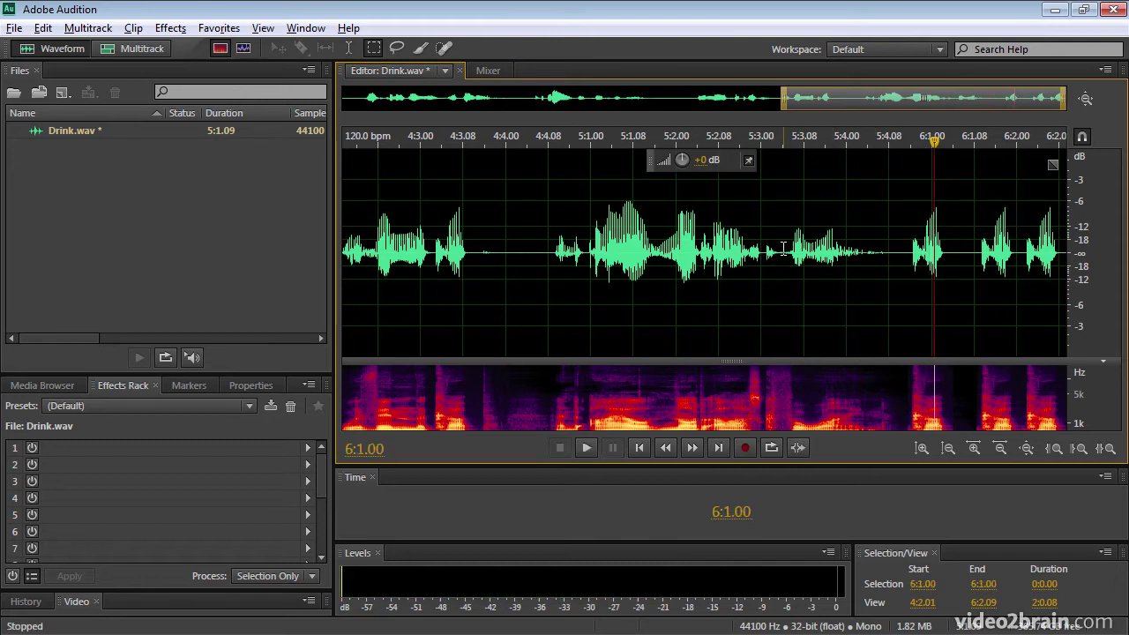
drag(784, 248, 886, 275)
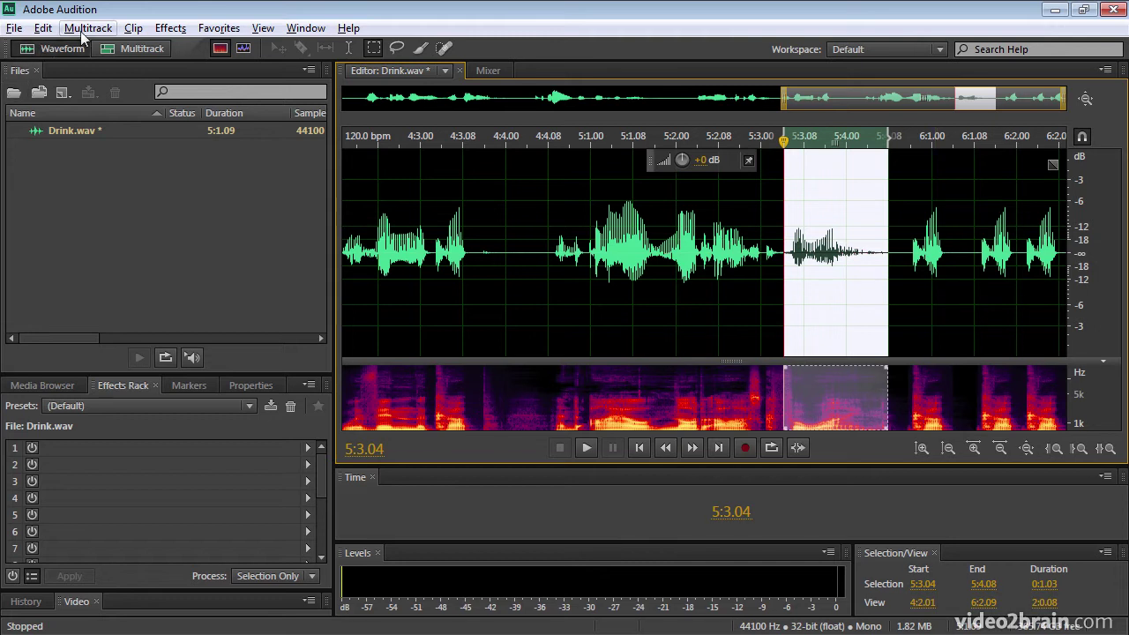
Step: Make Clipboard 2 current and copy the selected phrase onto it
click(51, 31)
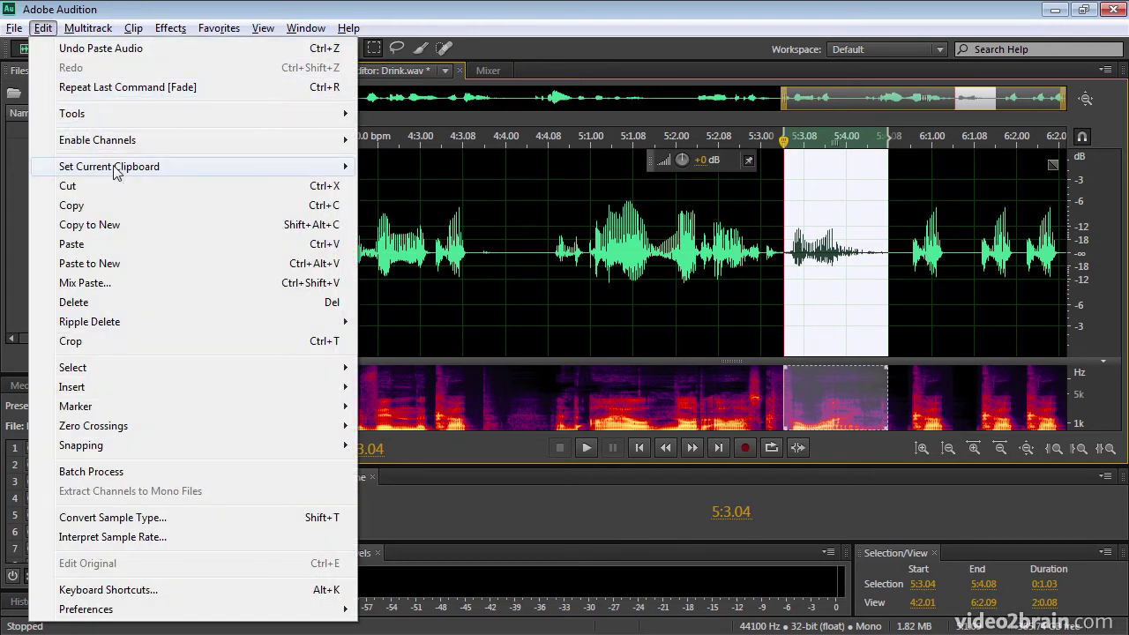
mouse_move(115, 170)
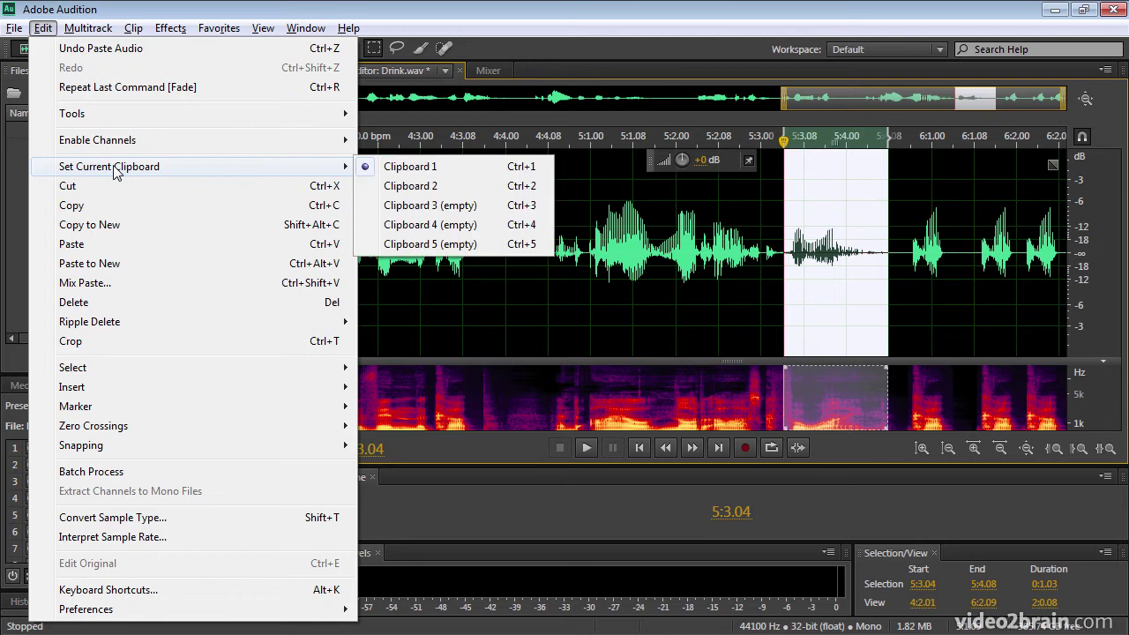
click(466, 186)
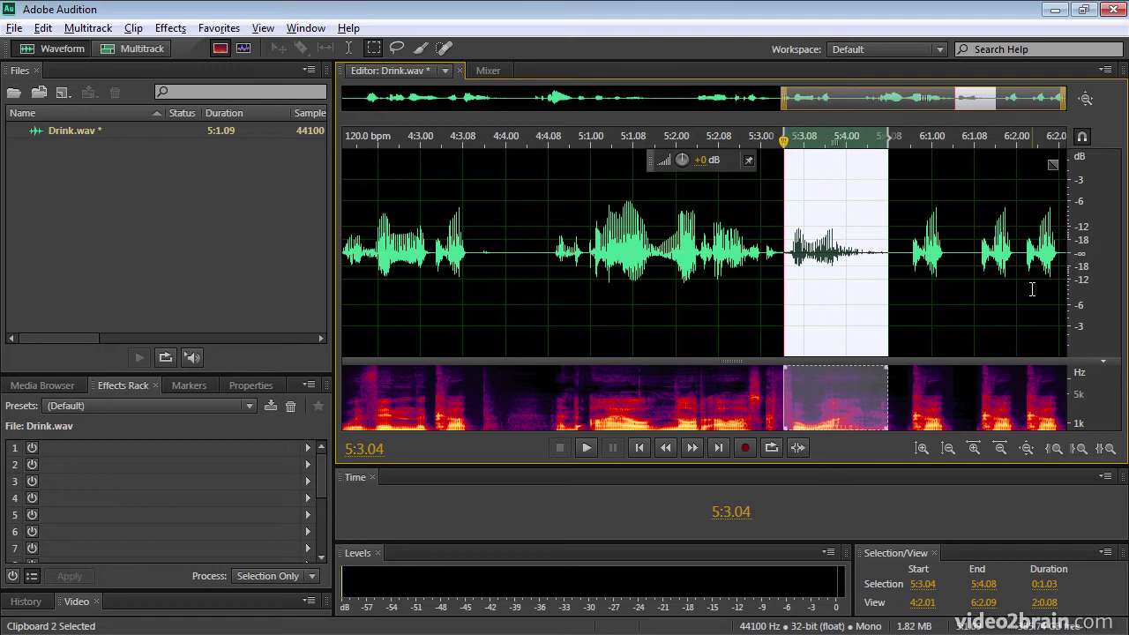
key(ctrl+c)
click(42, 28)
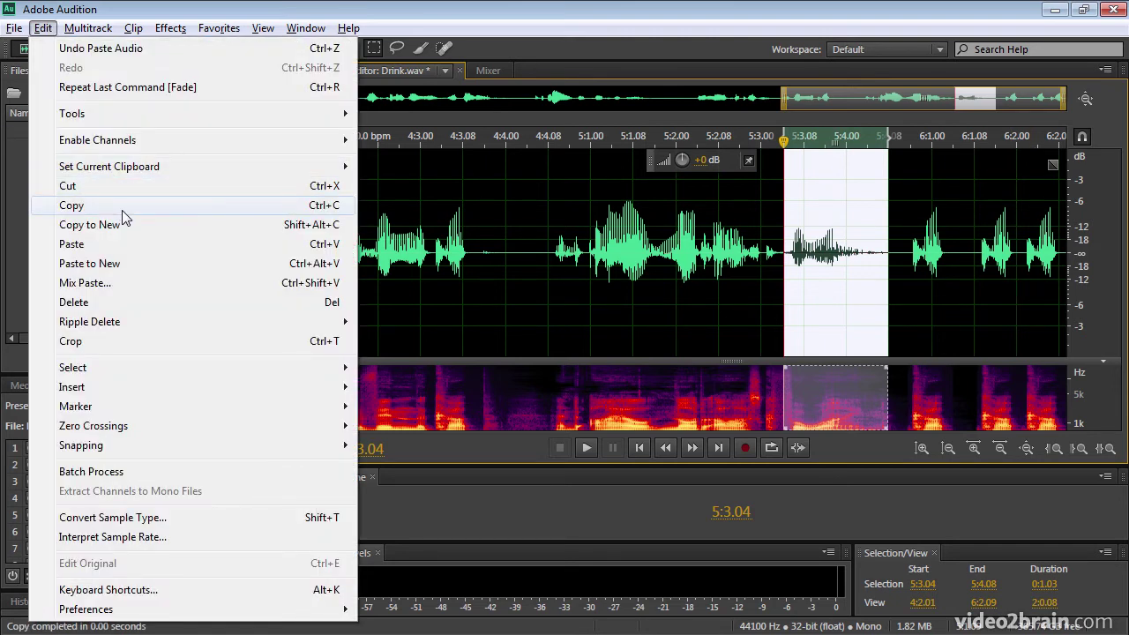
click(42, 29)
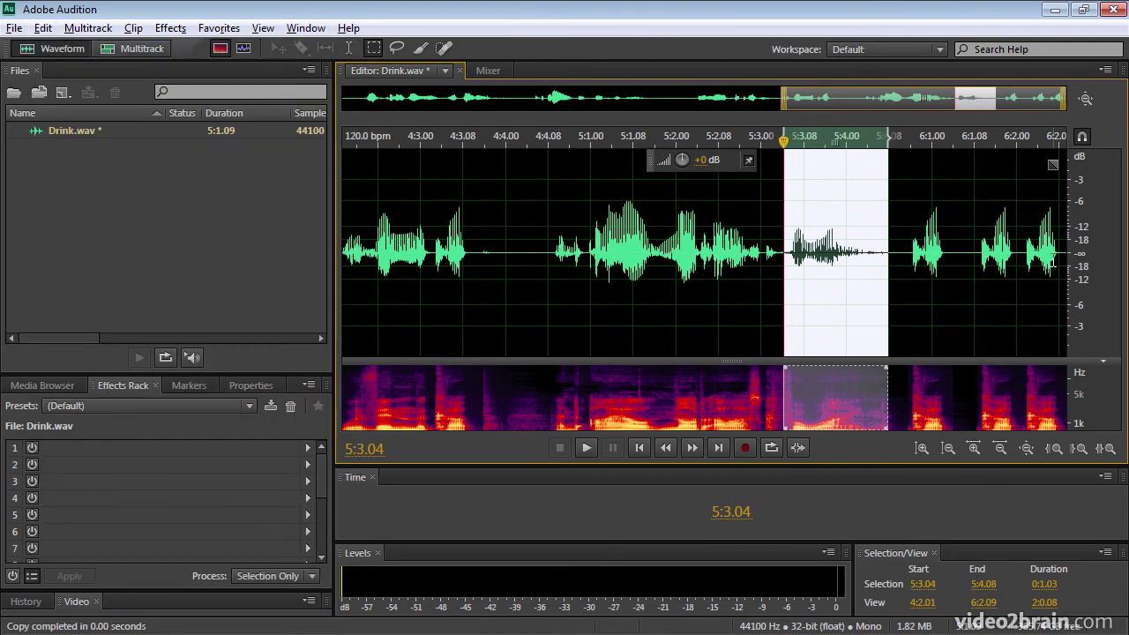
Step: Paste the copied phrase at the file end and play the ending from 6:2.00
click(1057, 257)
key(End)
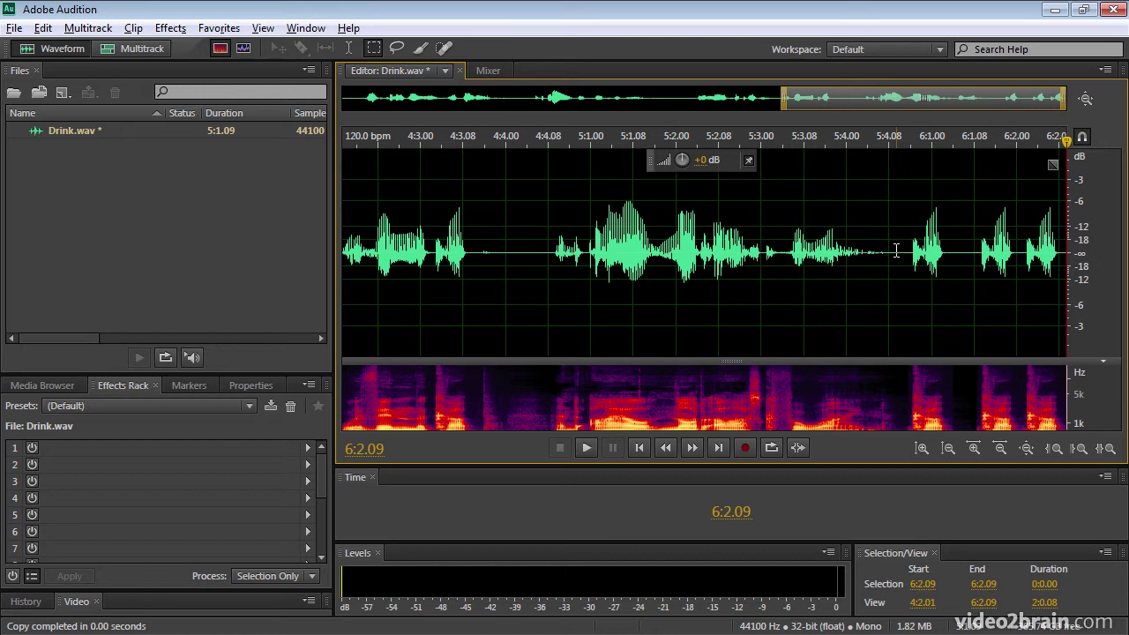
key(ctrl+v)
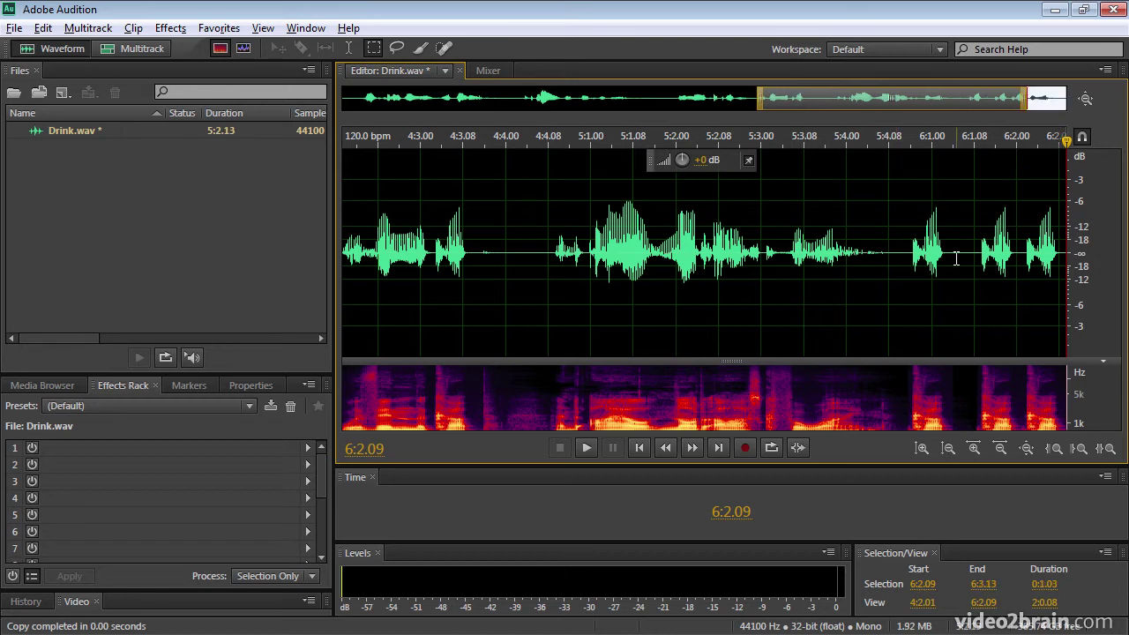
key(space)
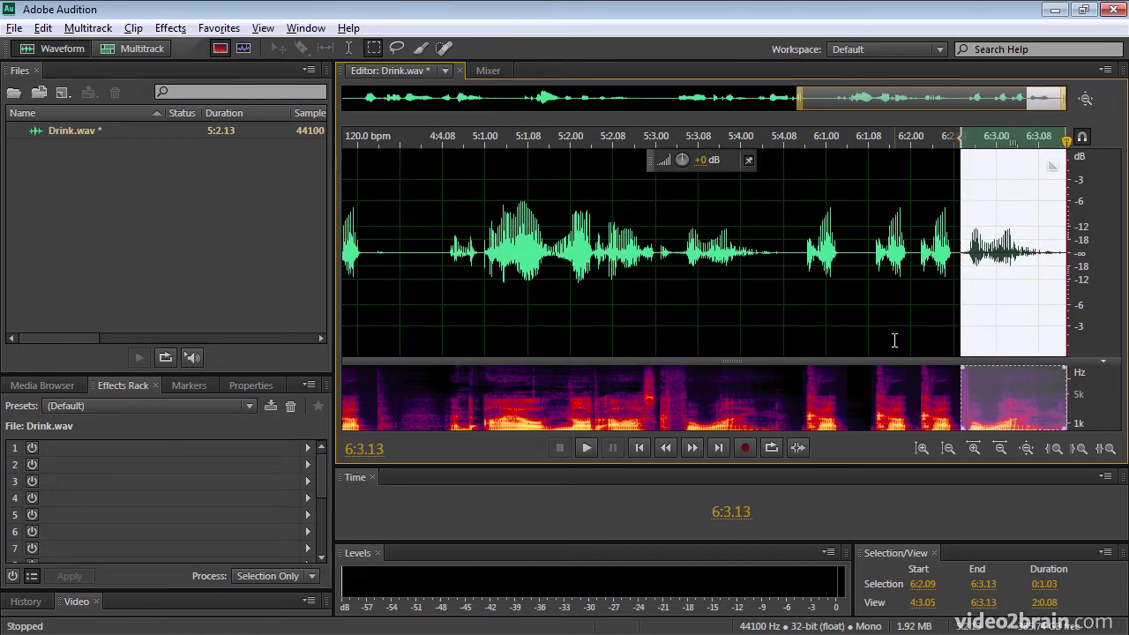
click(948, 277)
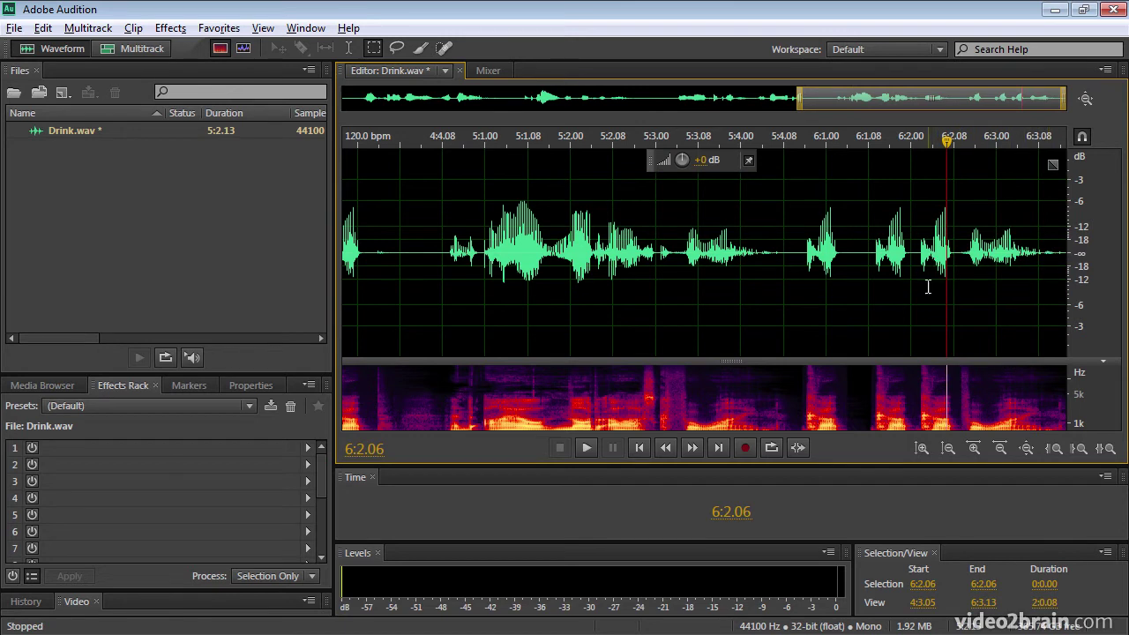
click(912, 280)
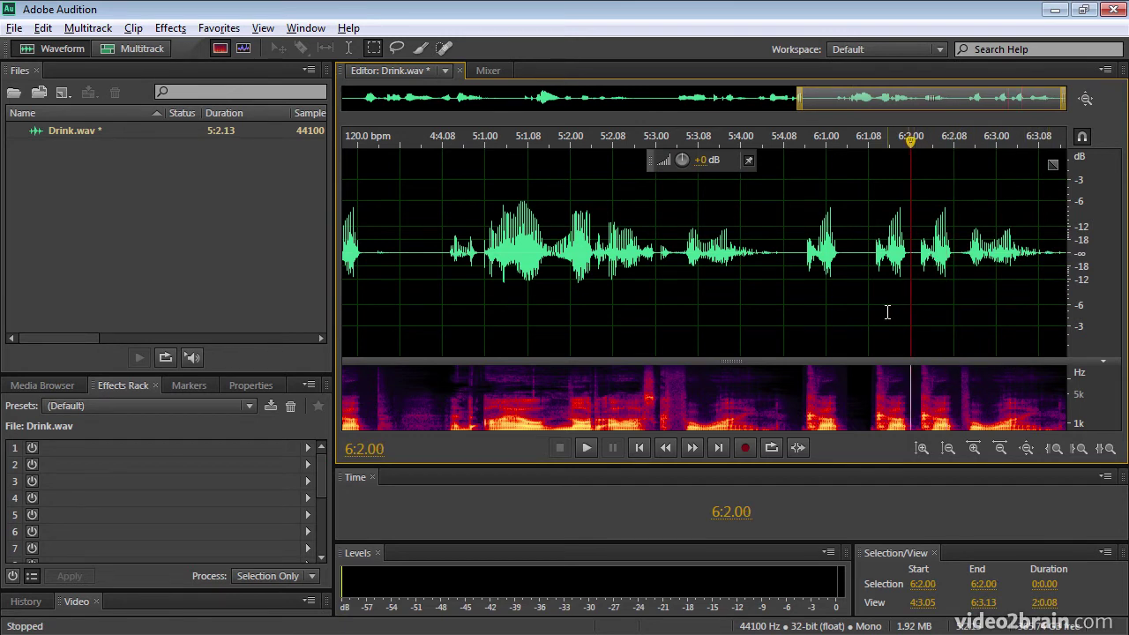
key(space)
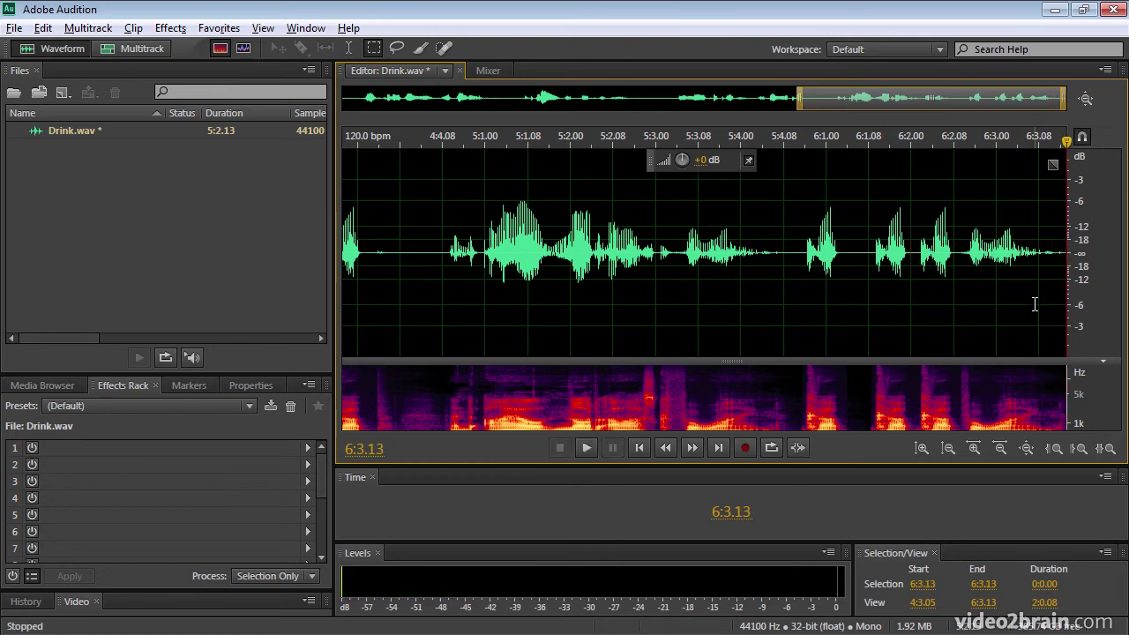
Step: Paste the phrase again at the end, widening the view to show the 6:0.01 tail
key(ctrl+v)
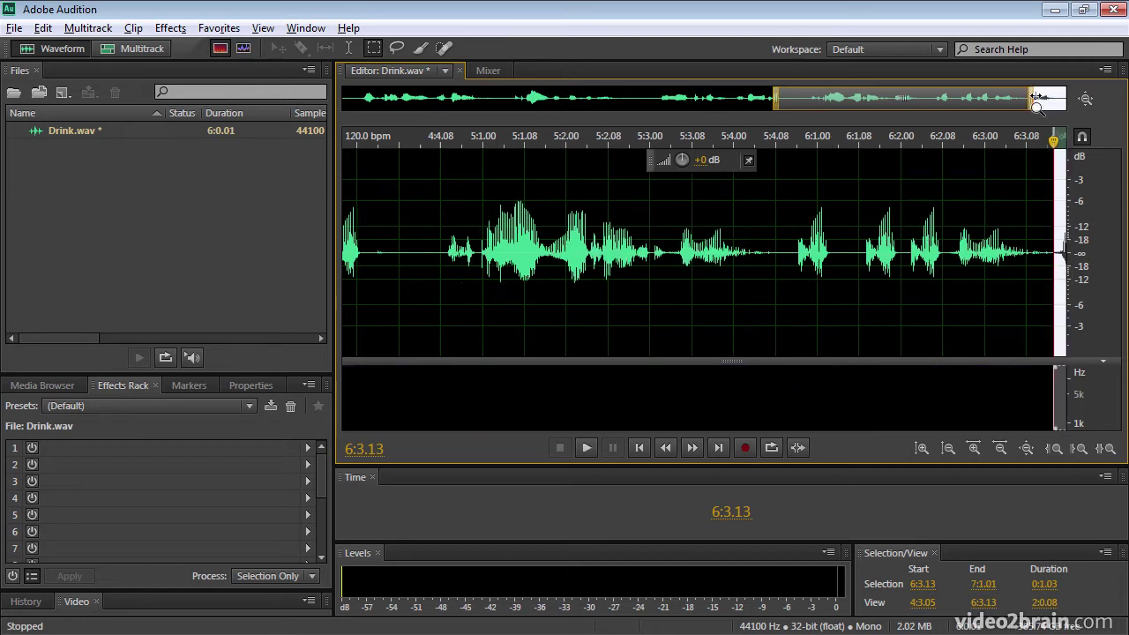
drag(1038, 102, 1101, 104)
click(1058, 204)
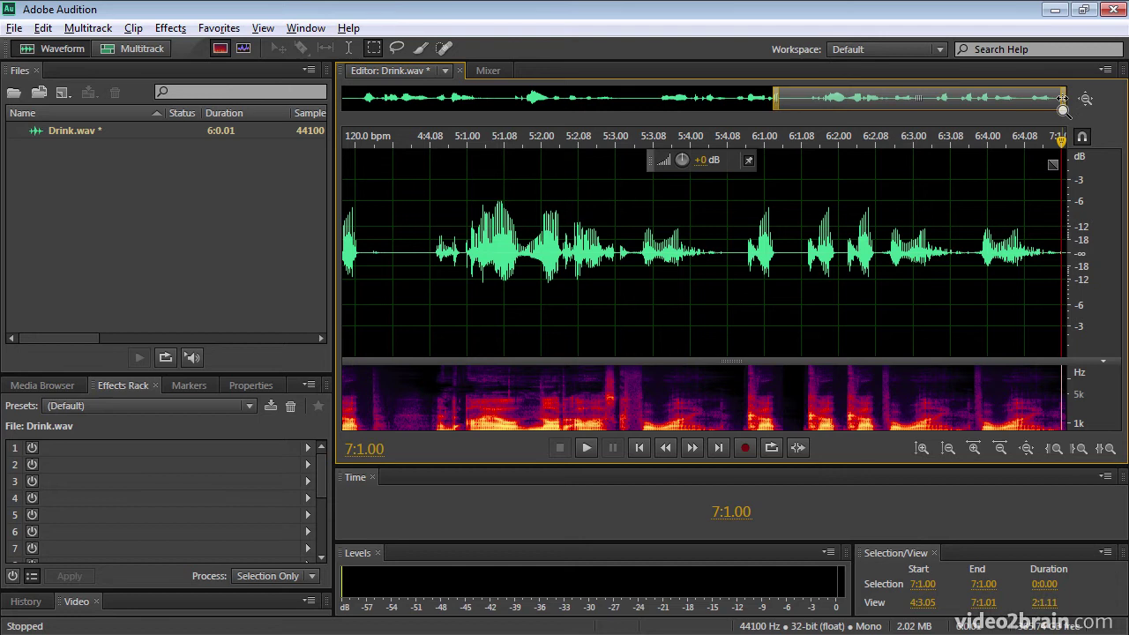
key(space)
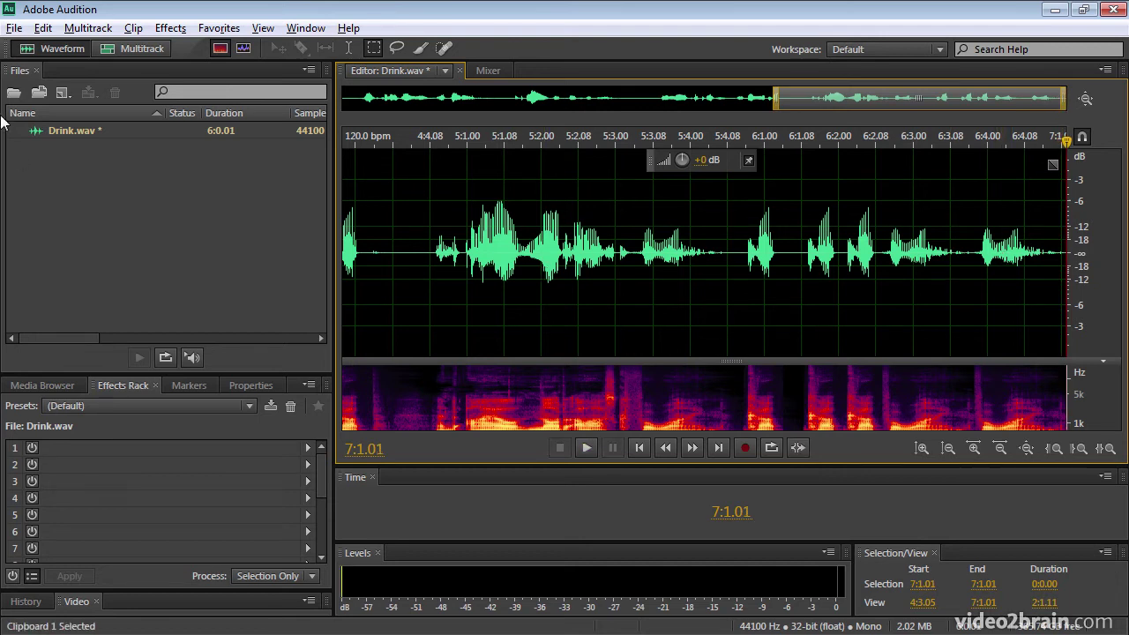
Step: Switch to Clipboard 1, paste its clip at the end, and play the new ending from 6:4.12
click(43, 28)
mouse_move(210, 174)
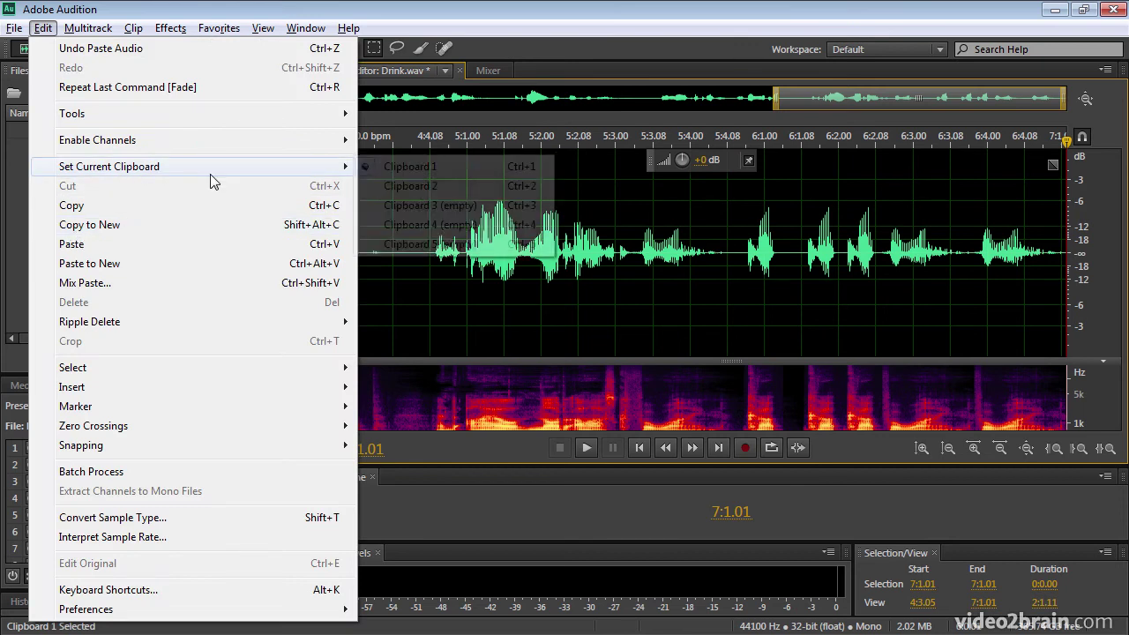
click(1044, 140)
key(ctrl+v)
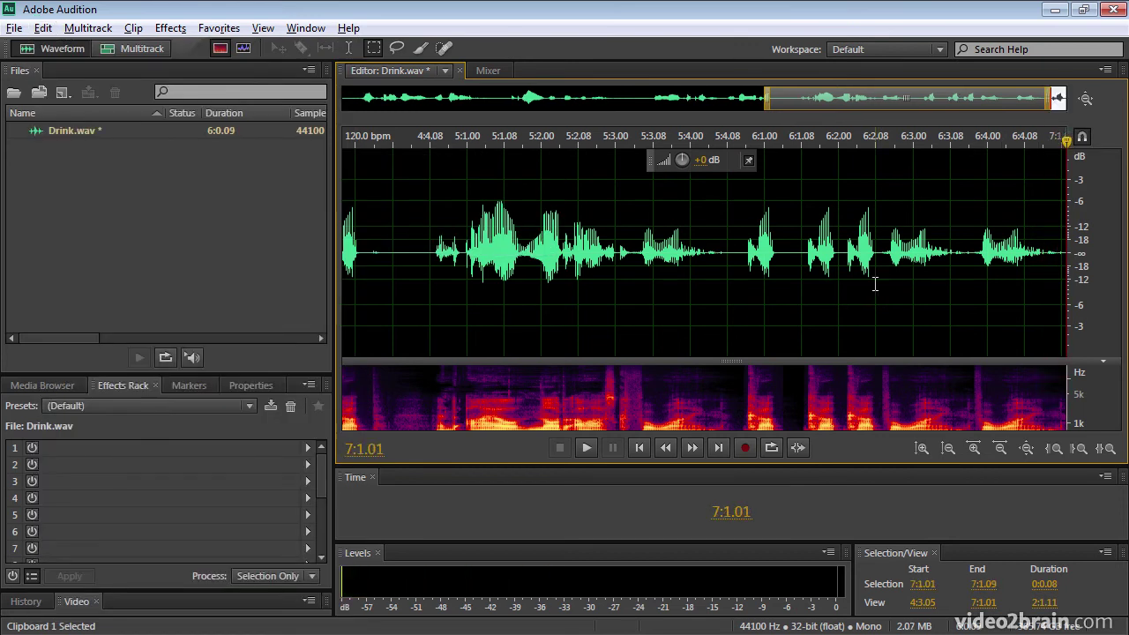
drag(1048, 97, 1065, 98)
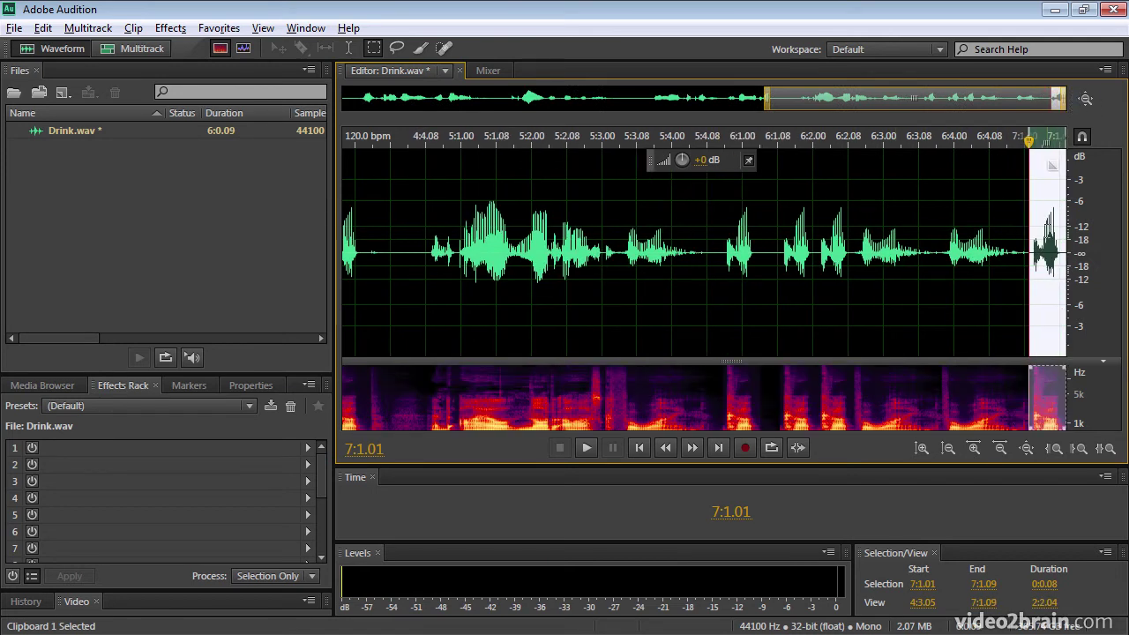
click(1011, 295)
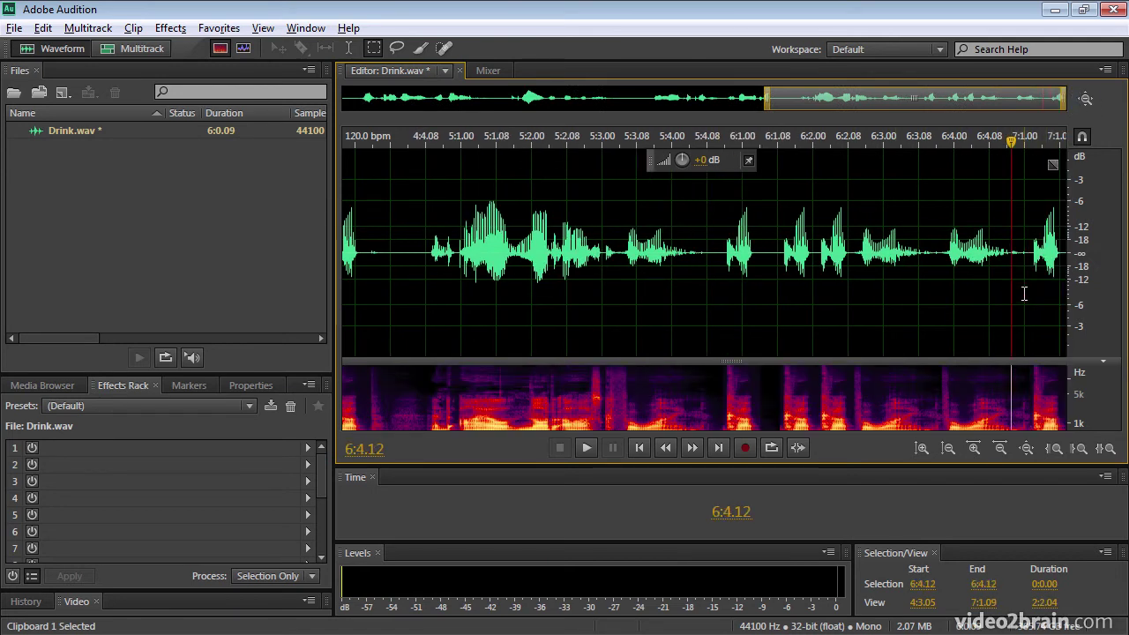
key(space)
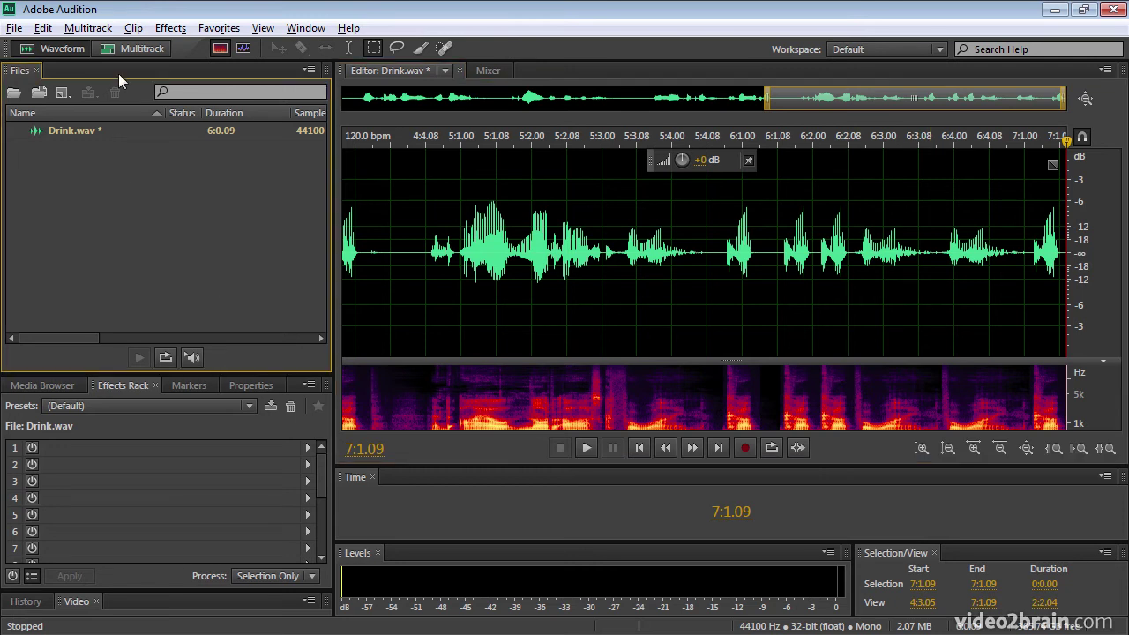
Step: Create a new multitrack session named 'Emtpy Session'
click(126, 50)
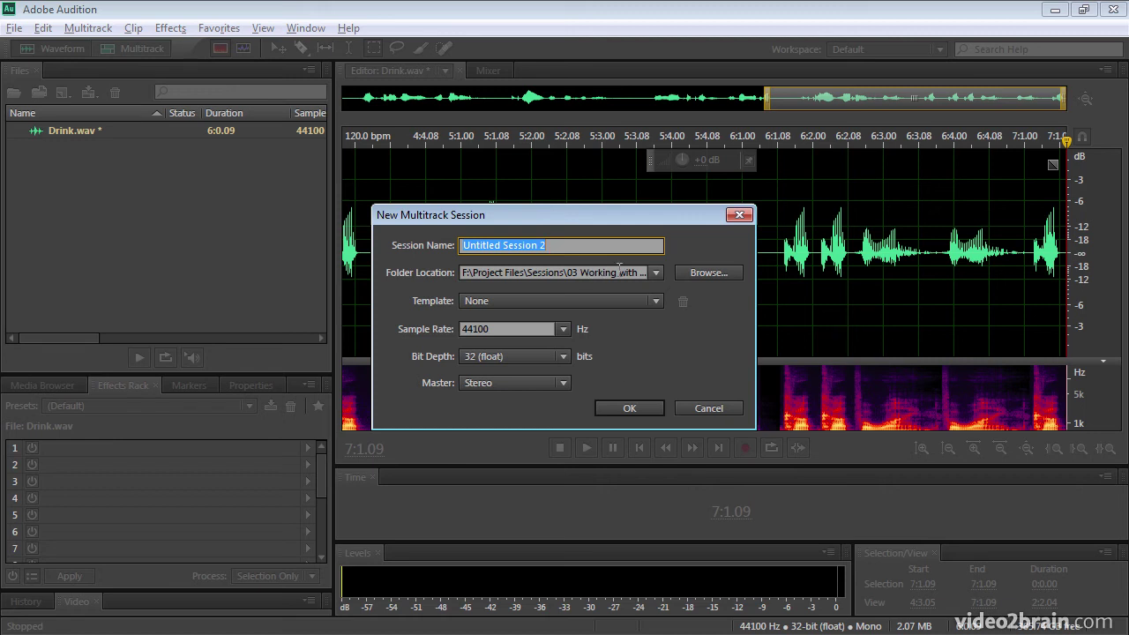
text(Emtpy )
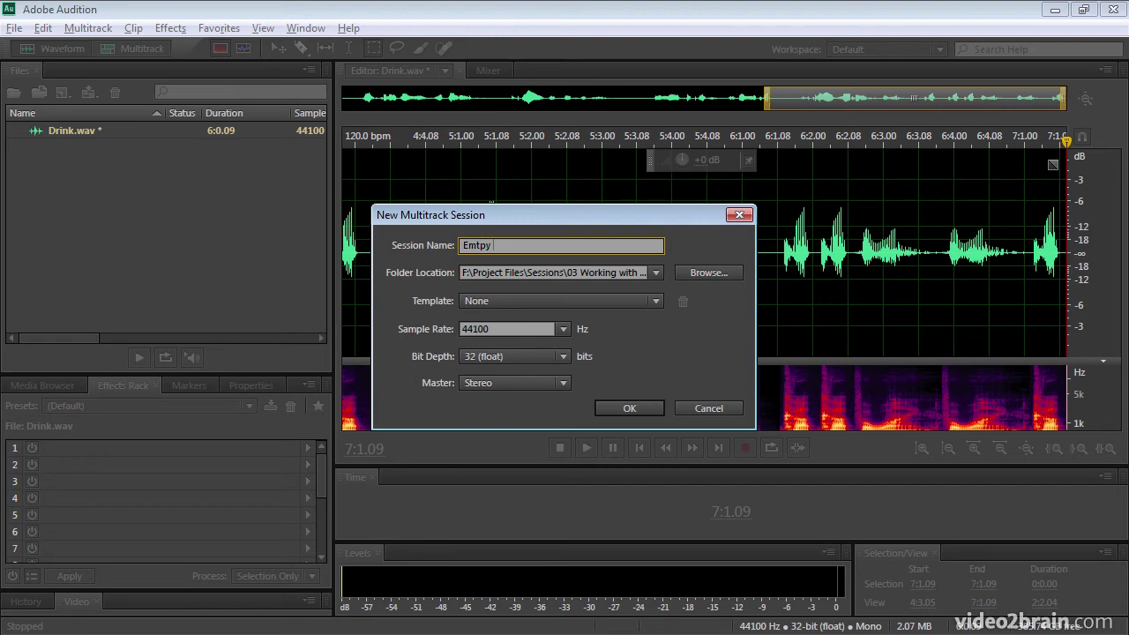
text(Session)
click(637, 410)
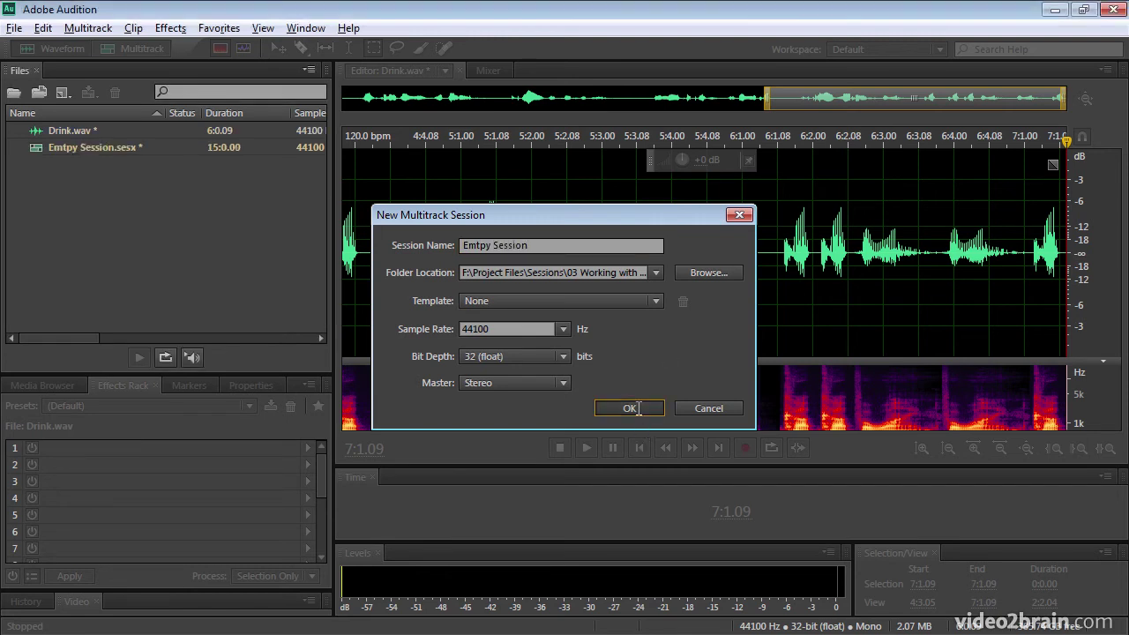
Step: Set the session playhead to 2:4.08 and review Edit > Set Current Clipboard
click(610, 135)
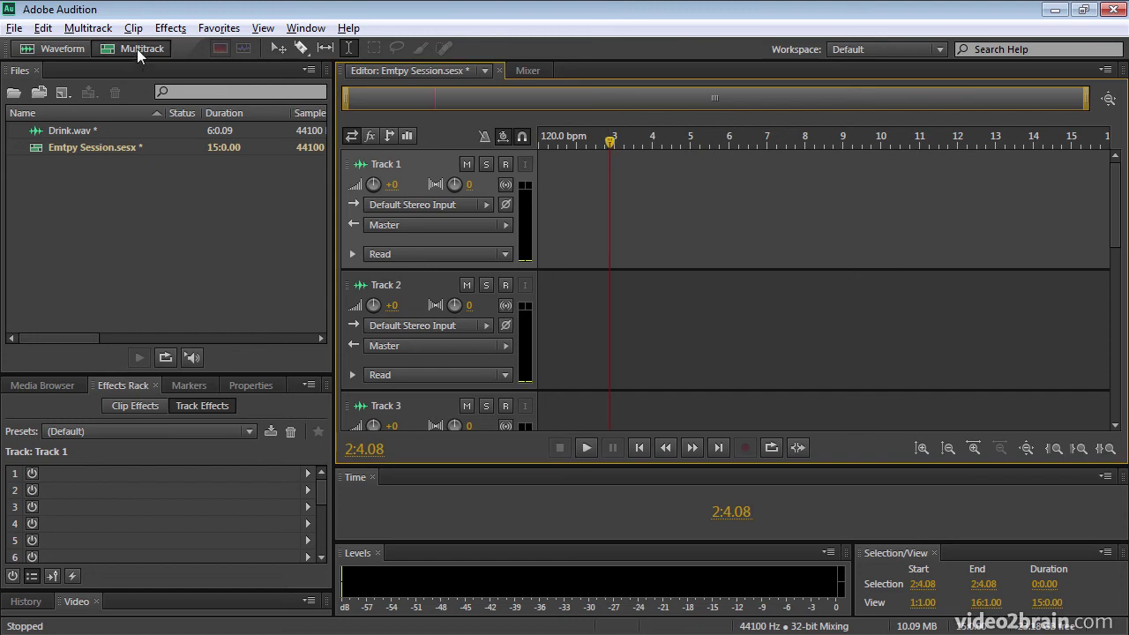
click(41, 29)
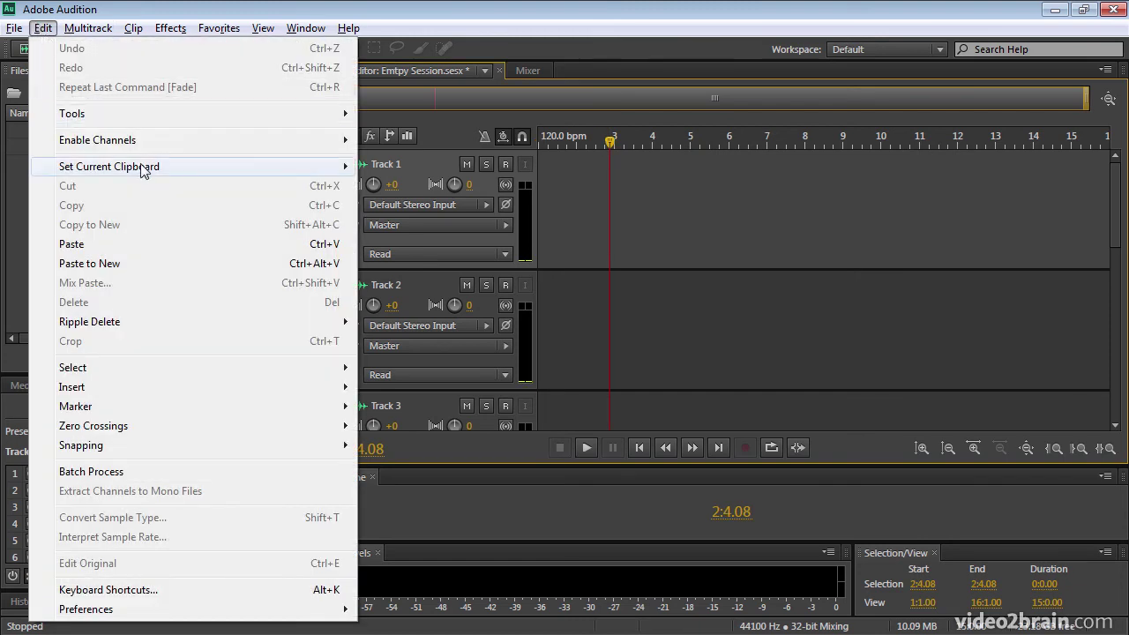
mouse_move(146, 176)
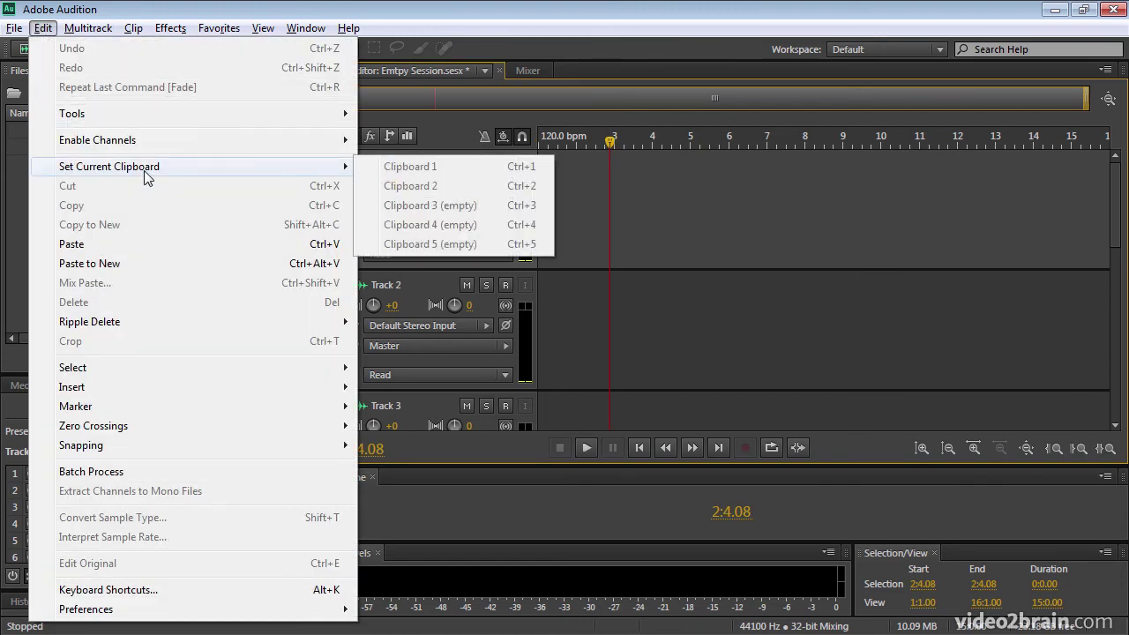
click(605, 157)
click(76, 48)
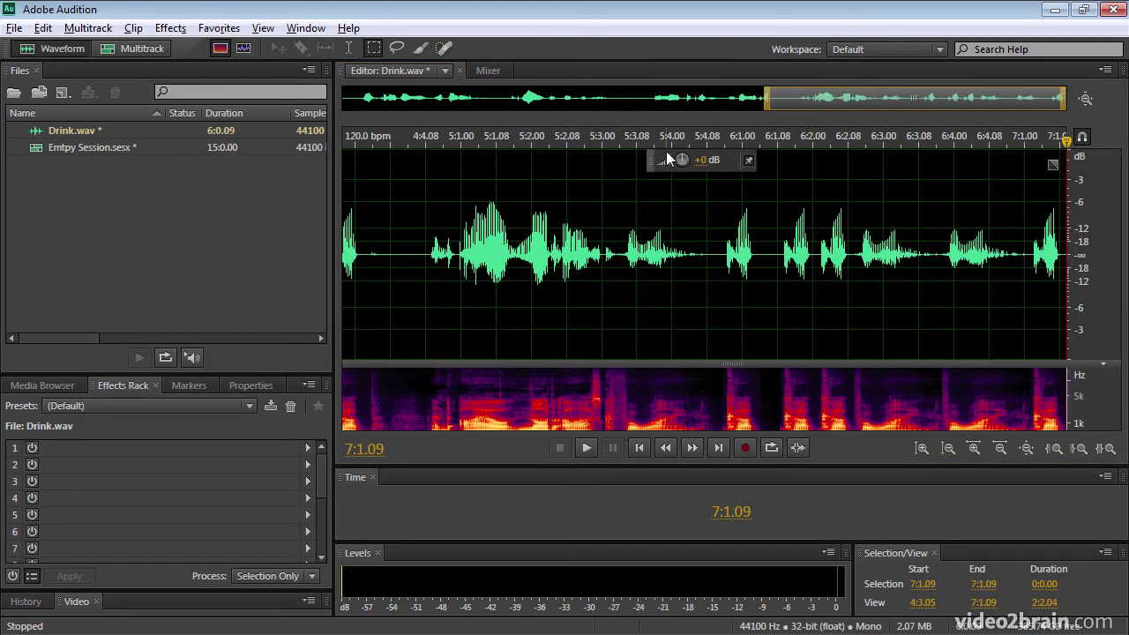
click(624, 141)
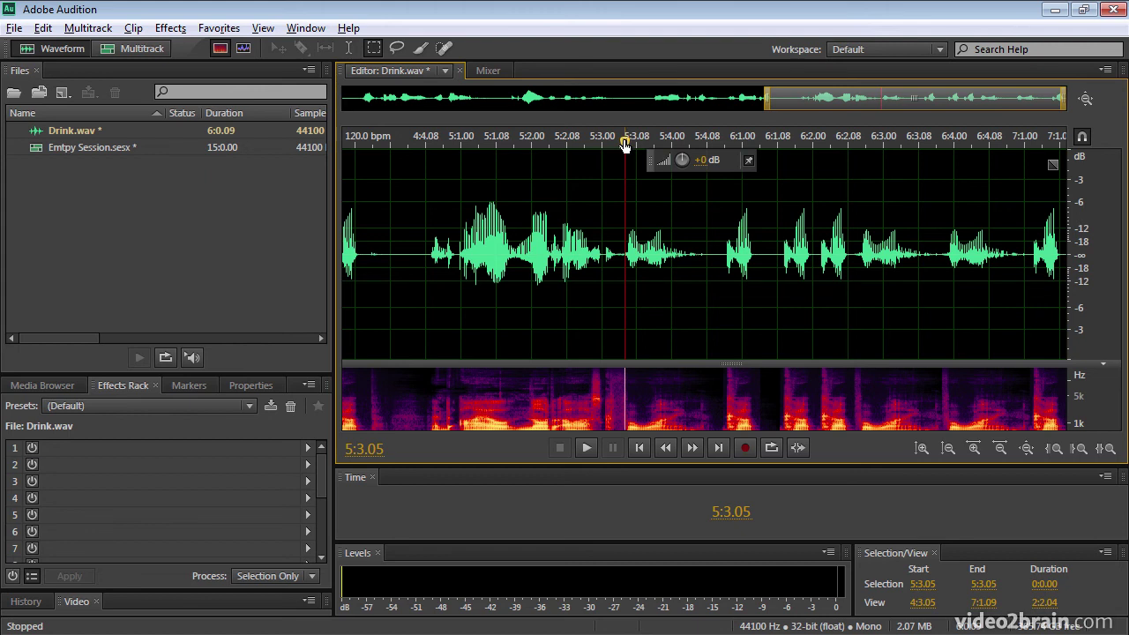